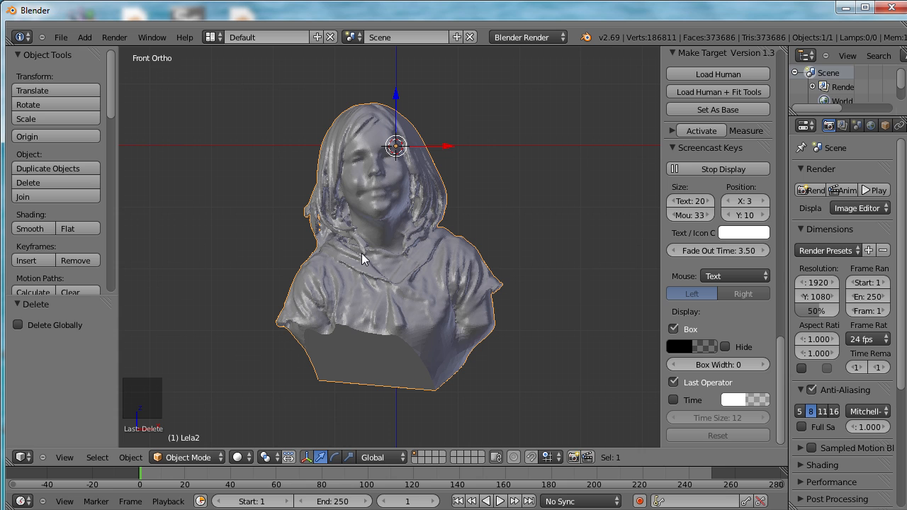
pyautogui.scroll(-3, 327, 227)
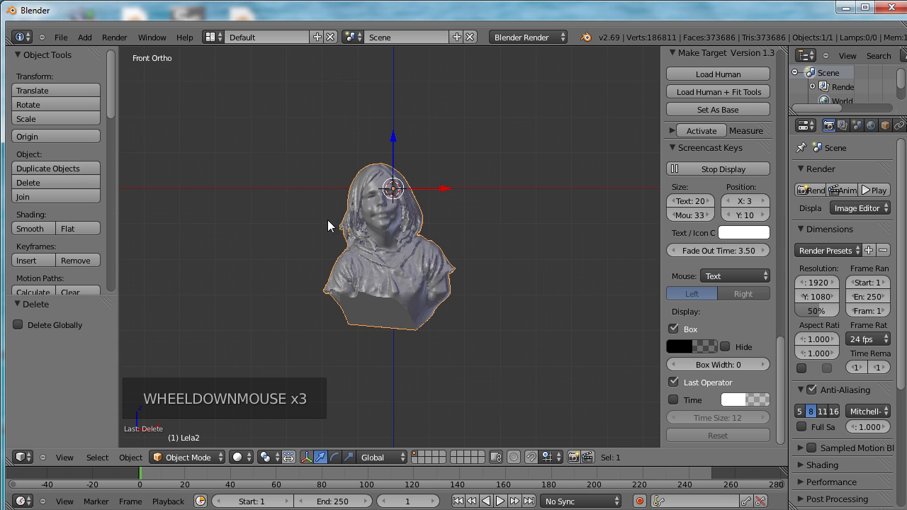
pyautogui.scroll(4, 346, 227)
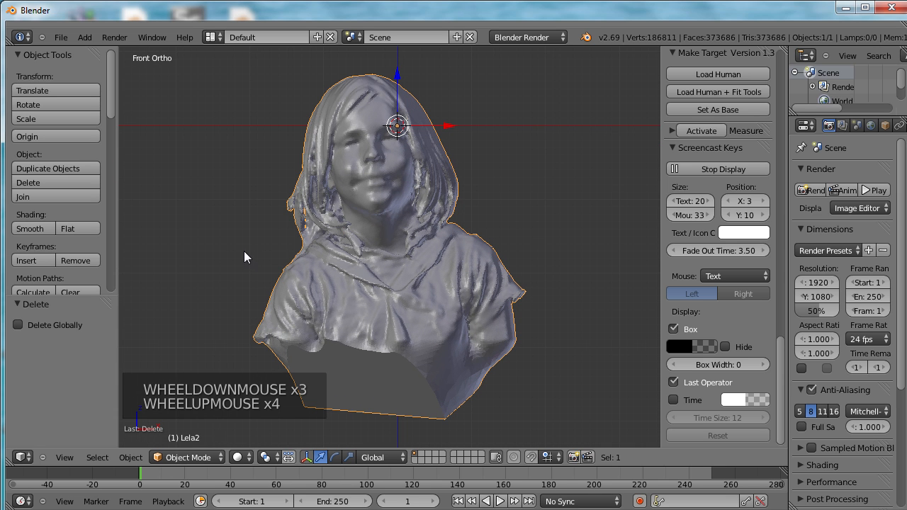
pyautogui.scroll(3, 331, 251)
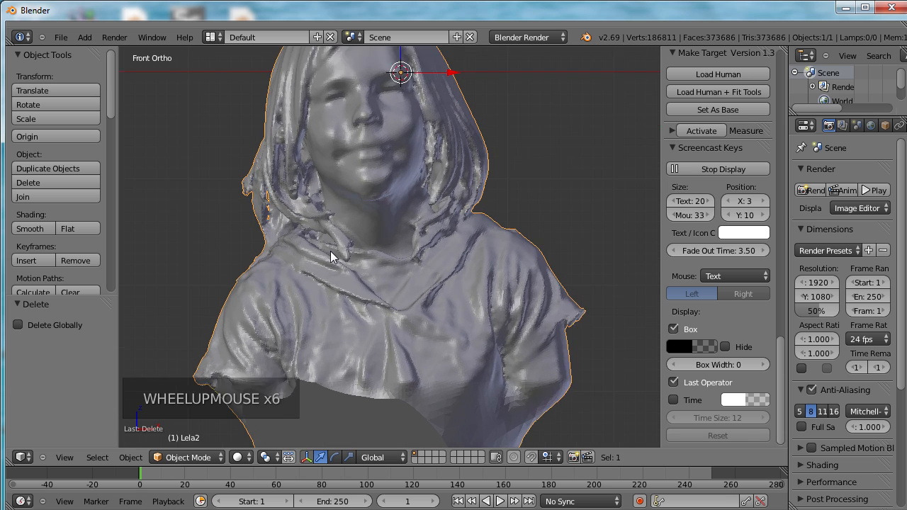
pyautogui.scroll(-2, 330, 250)
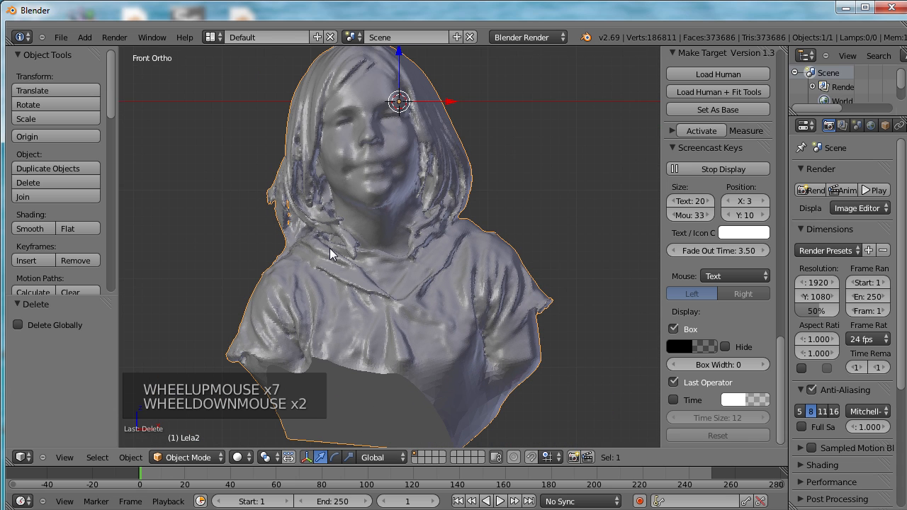
pyautogui.scroll(-1, 330, 248)
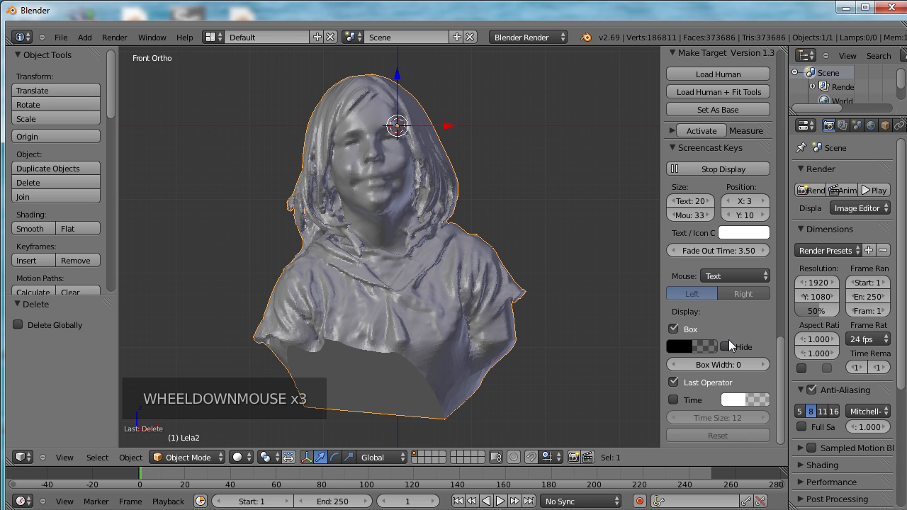
# - Show the bust's transform values and scale it uniformly by 0.25
pyautogui.moveTo(781, 355)
pyautogui.mouseDown()
pyautogui.moveTo(805, 259)
pyautogui.moveTo(798, 53)
pyautogui.mouseUp()
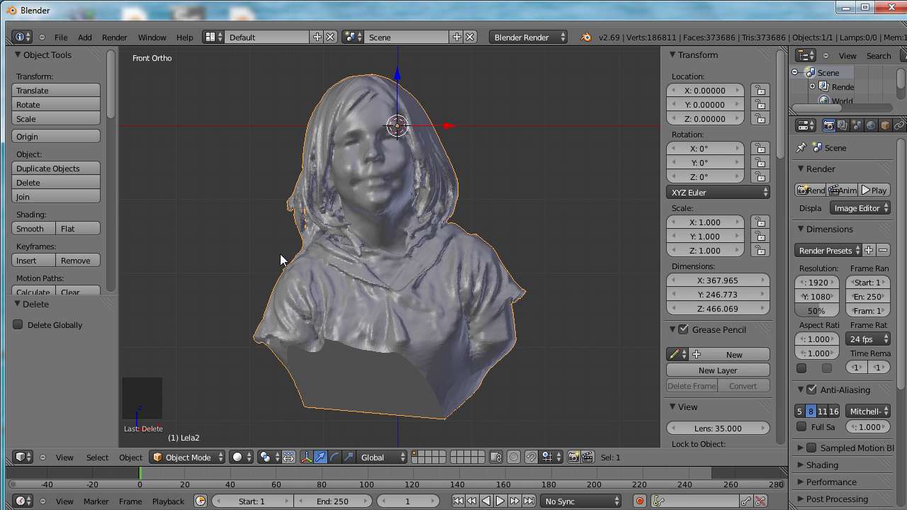
pyautogui.press('s')
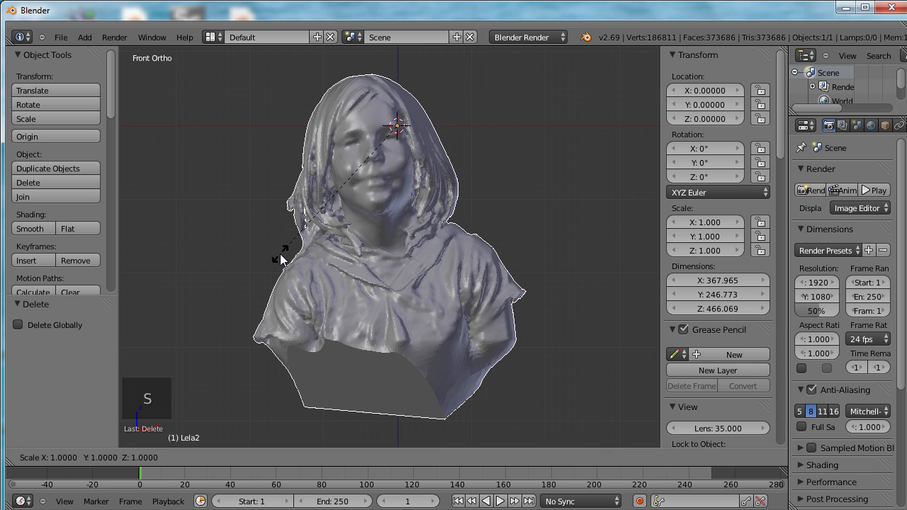
pyautogui.write('0.25')
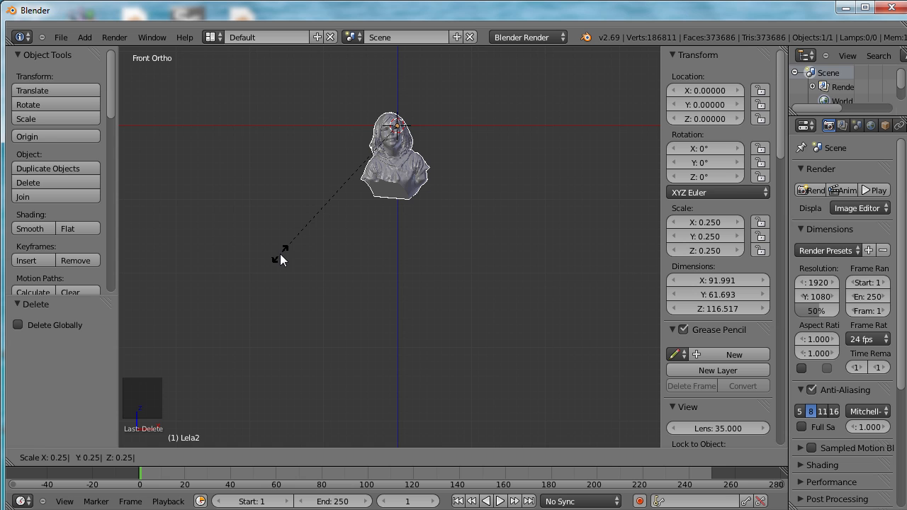
pyautogui.press('Return')
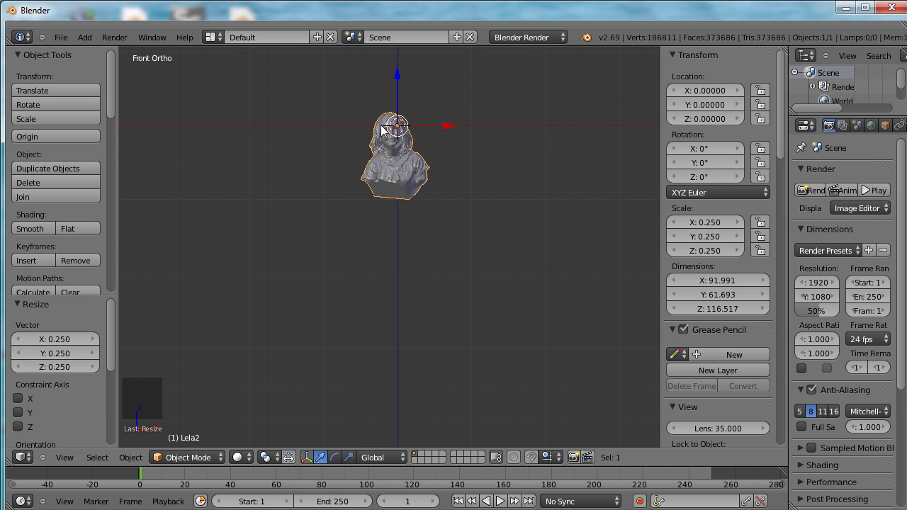
# - Centre the bust on the world origin by moving its geometry to its origin
pyautogui.scroll(2, 381, 125)
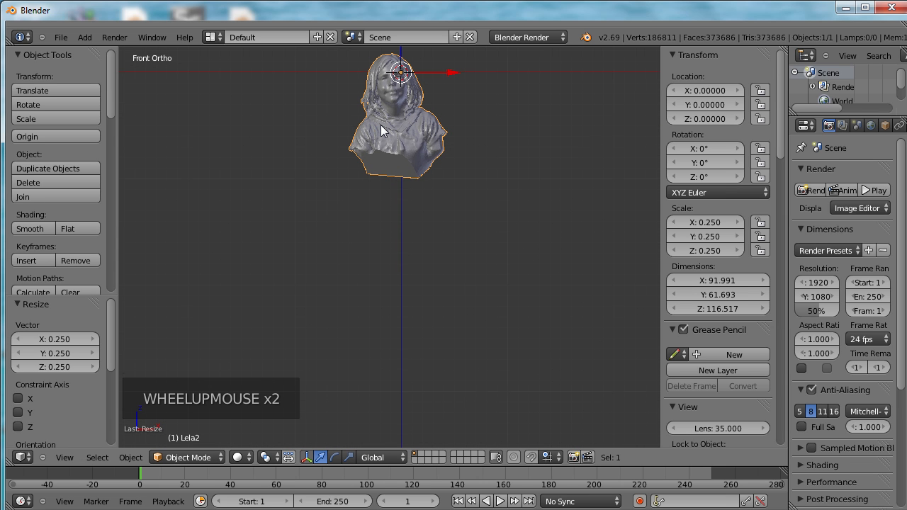
pyautogui.press('KP_Decimal')
pyautogui.scroll(3, 373, 154)
pyautogui.scroll(-2, 372, 156)
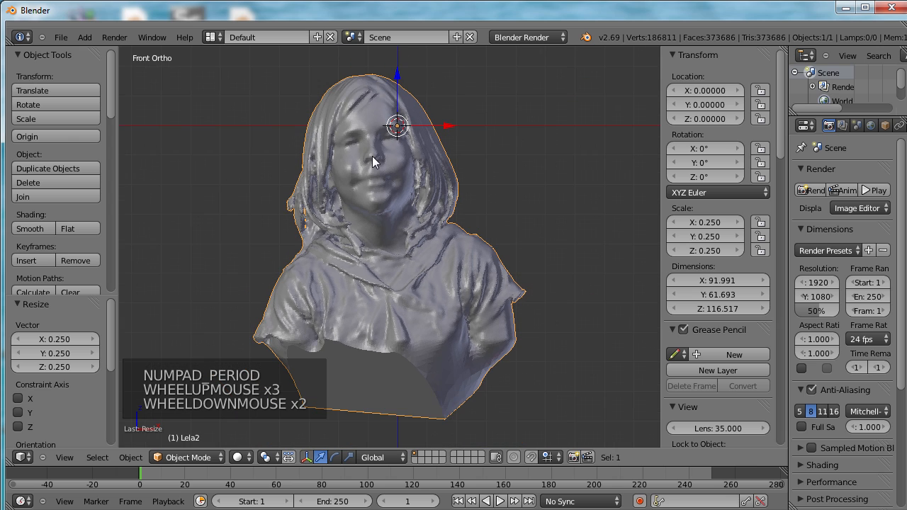
pyautogui.scroll(-2, 372, 161)
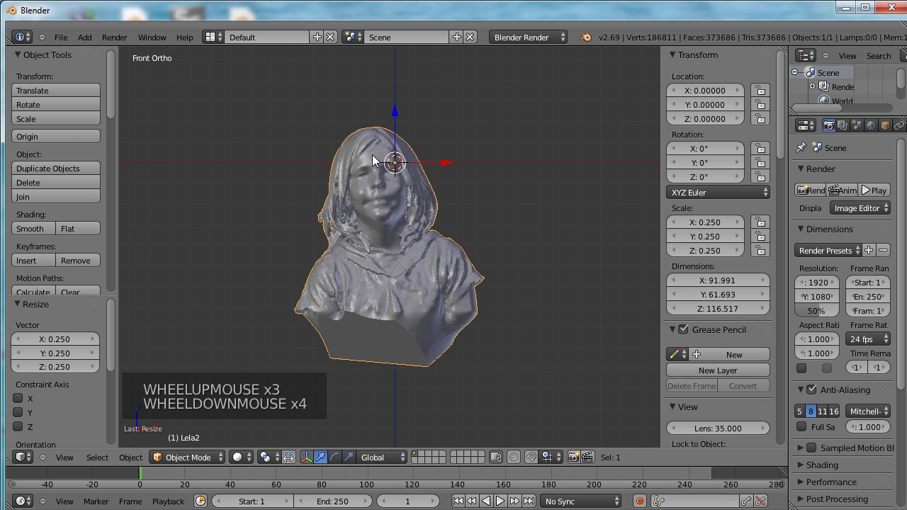
pyautogui.press('KP_7')
pyautogui.scroll(-6, 375, 151)
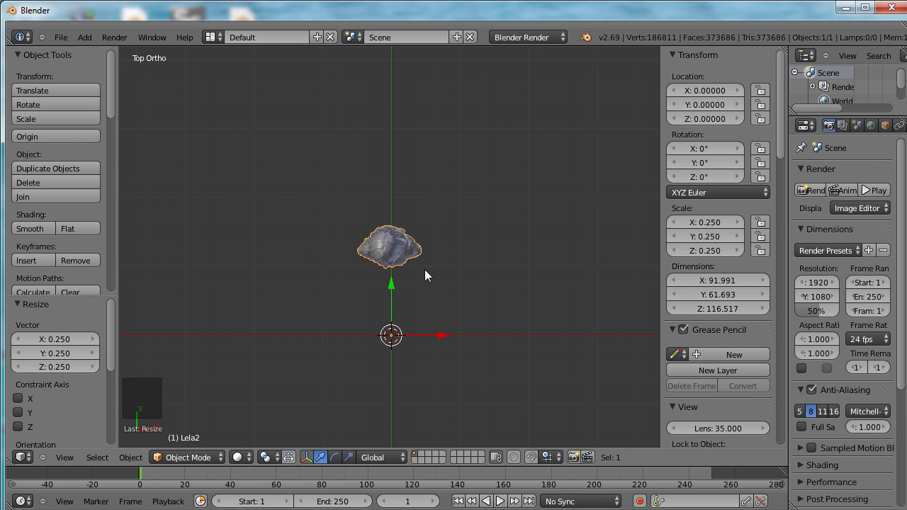
pyautogui.click(131, 458)
pyautogui.moveTo(147, 397)
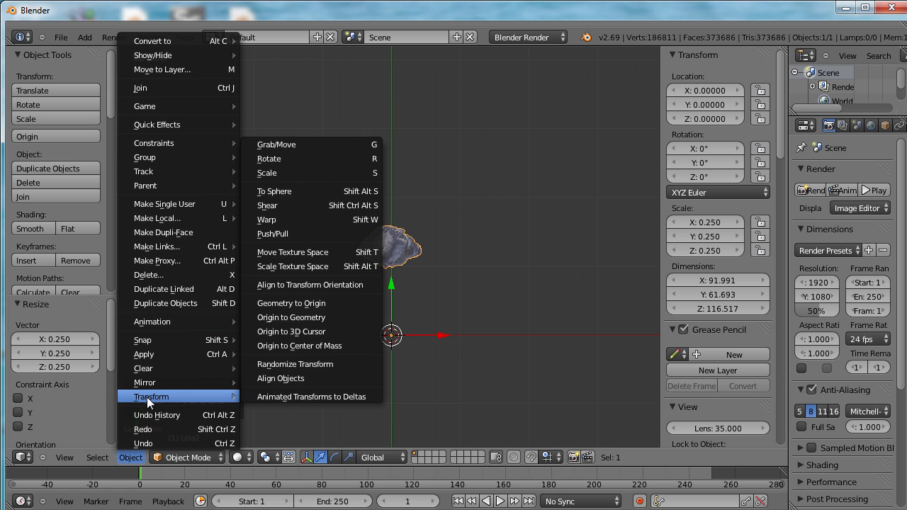
pyautogui.click(286, 303)
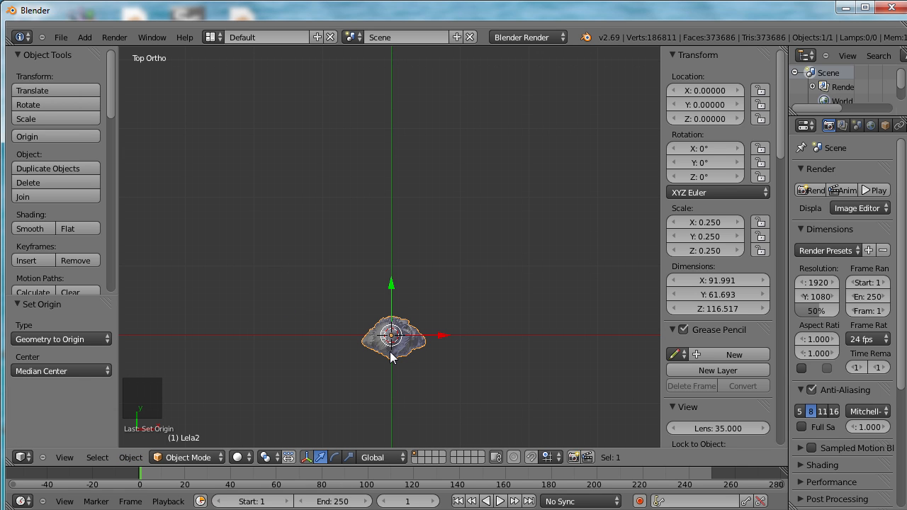
# - Straighten the bust in the front view by rotating it about 2.7° around the Y axis
pyautogui.press('KP_1')
pyautogui.scroll(3, 395, 246)
pyautogui.moveTo(395, 246); pyautogui.dragTo(381, 165, button='middle')
pyautogui.scroll(1, 381, 164)
pyautogui.press('KP_Decimal')
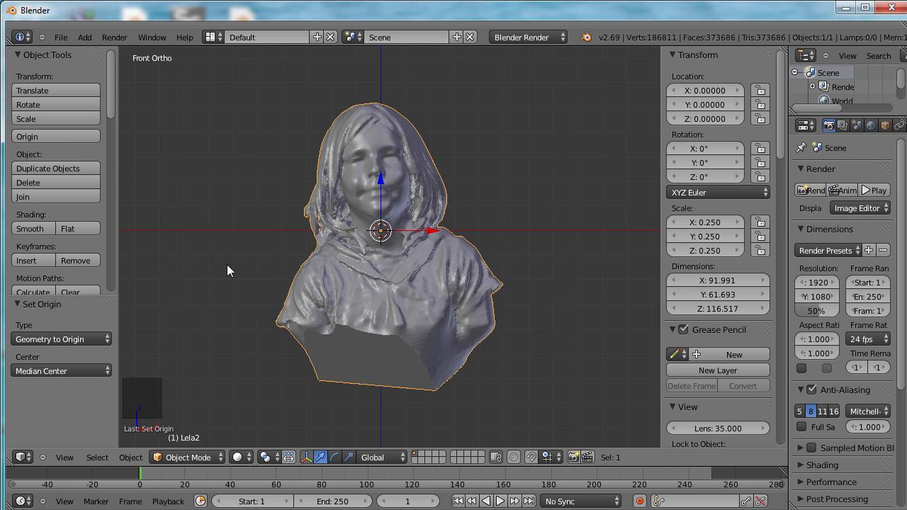
pyautogui.press('r')
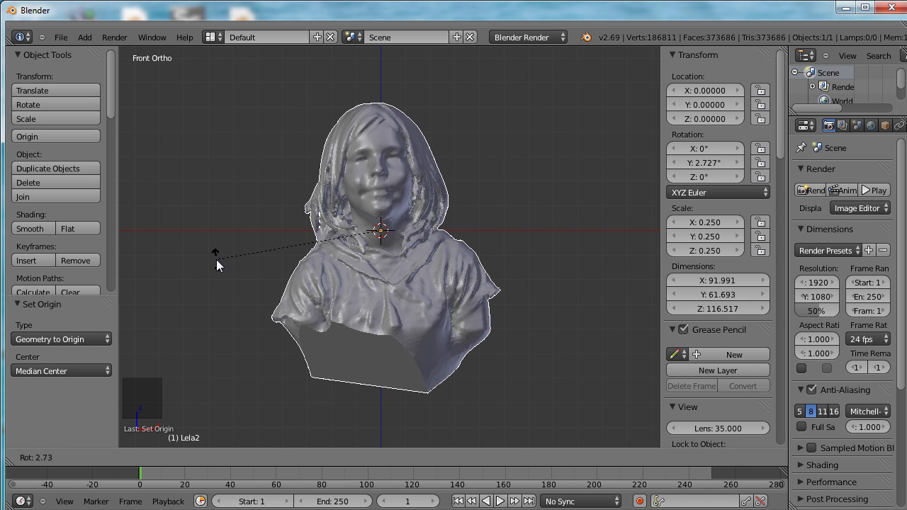
pyautogui.click(217, 260)
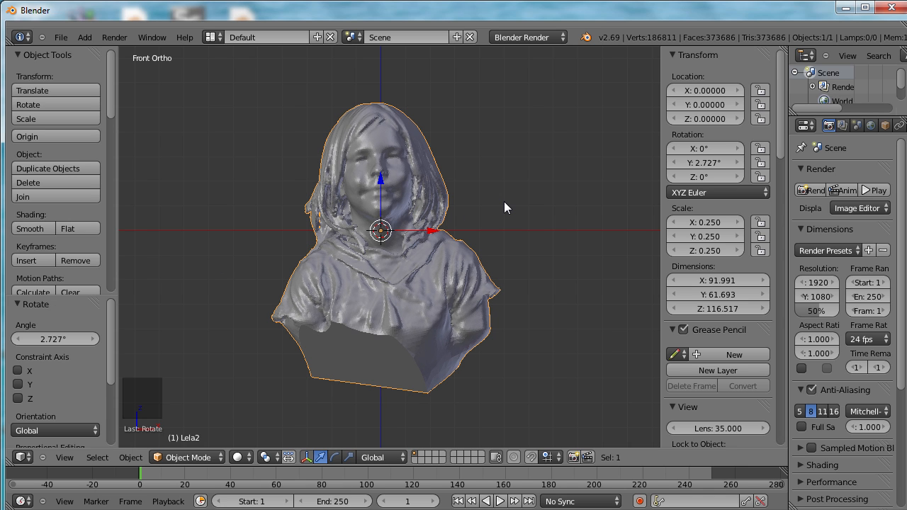
# - Align the bust in the top view by rotating it about 1.65° around the Z axis
pyautogui.press('KP_3')
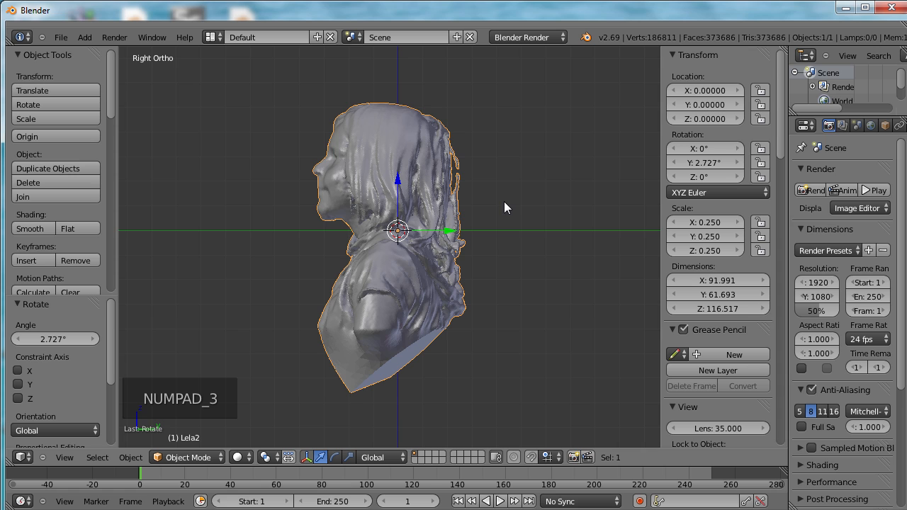
pyautogui.press('KP_7')
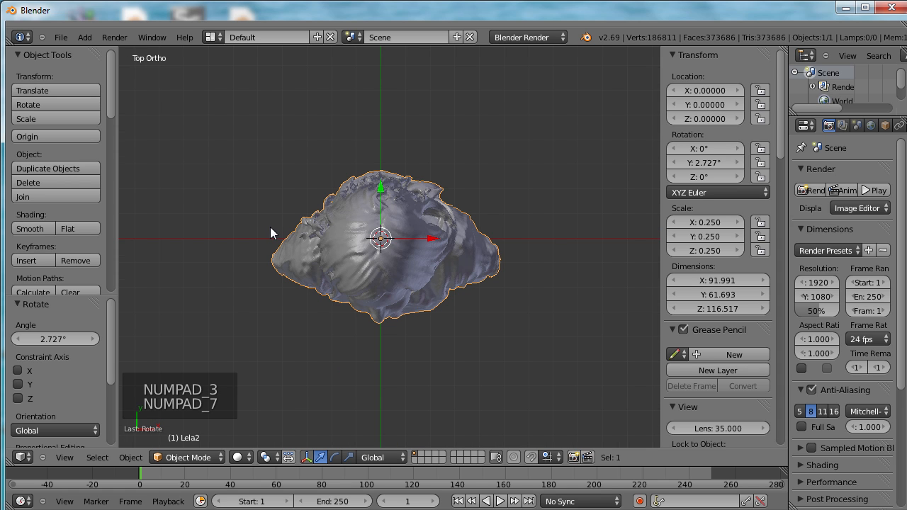
pyautogui.press('r')
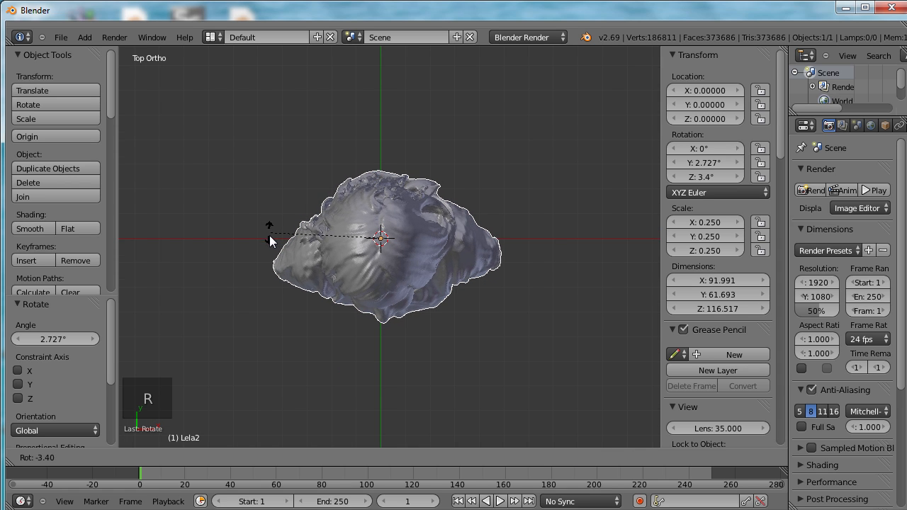
pyautogui.click(268, 229)
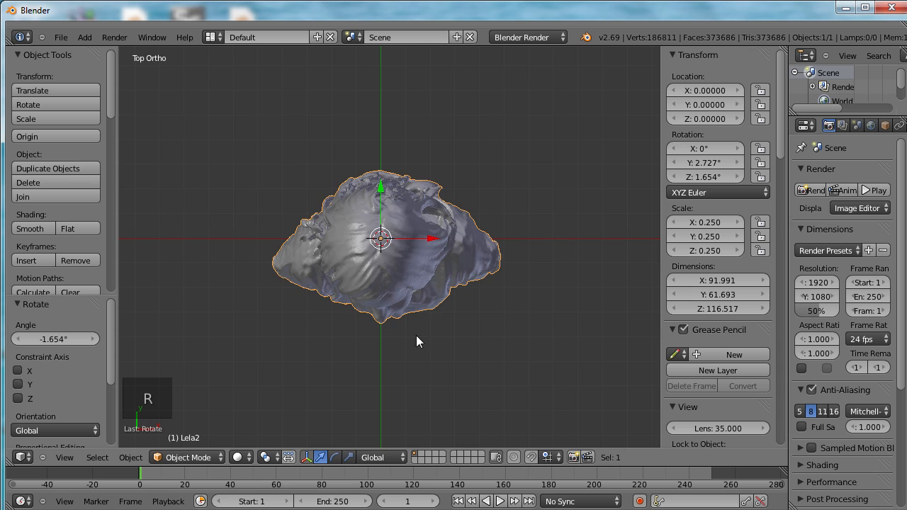
# - Add a mesh plane at the world origin and set its radius to 100
pyautogui.press('KP_1')
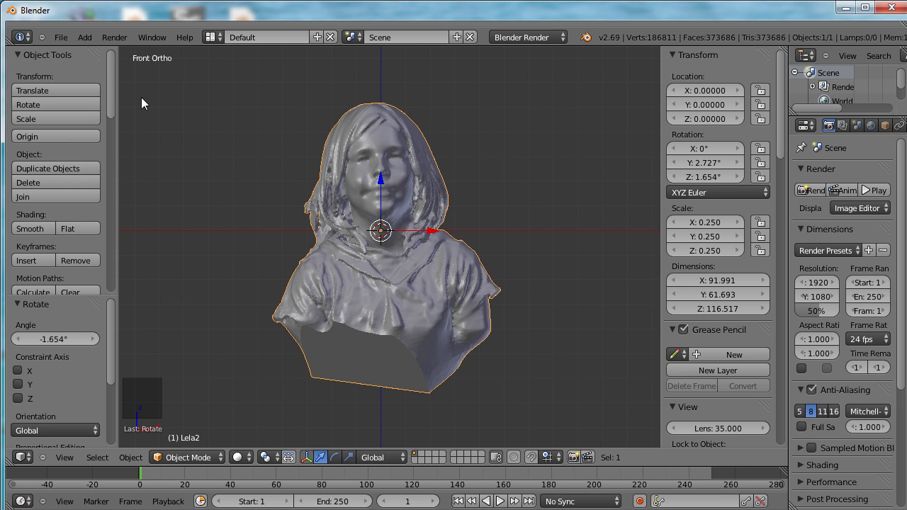
pyautogui.moveTo(257, 192); pyautogui.dragTo(307, 241, button='middle')
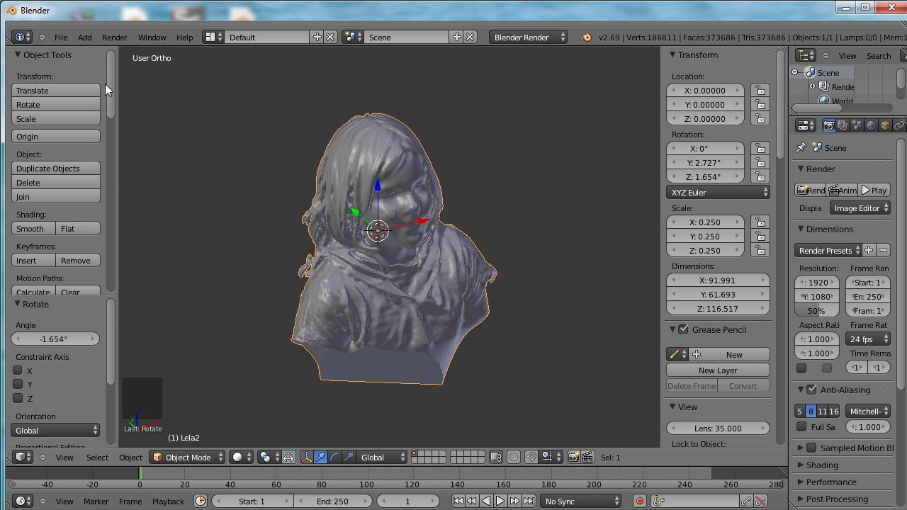
pyautogui.click(90, 39)
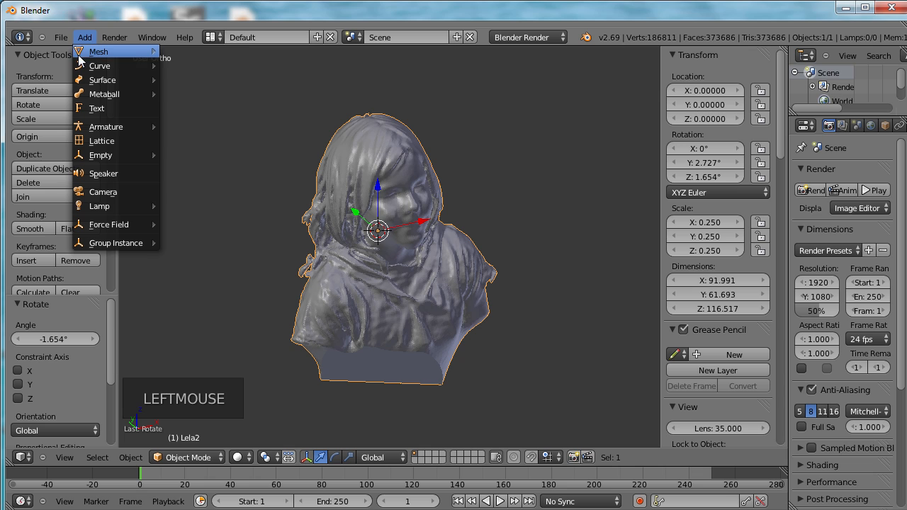
pyautogui.moveTo(135, 52)
pyautogui.click(177, 52)
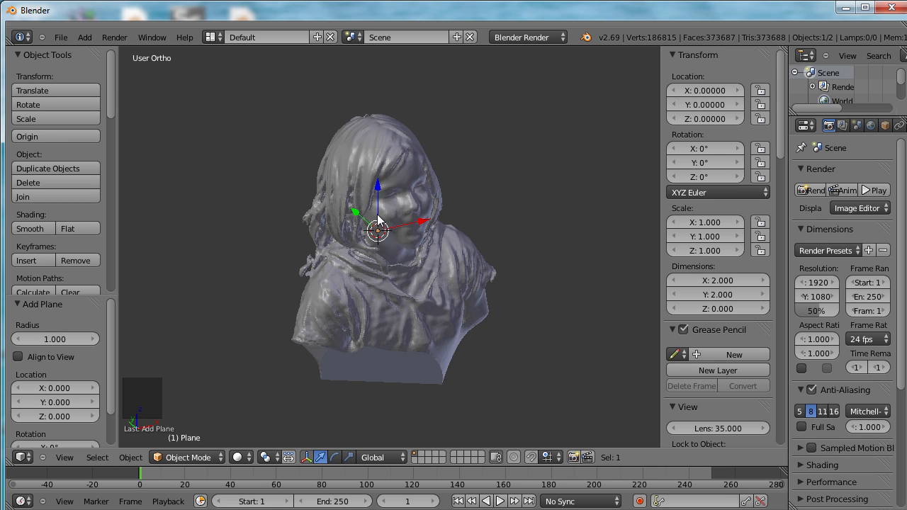
pyautogui.click(46, 339)
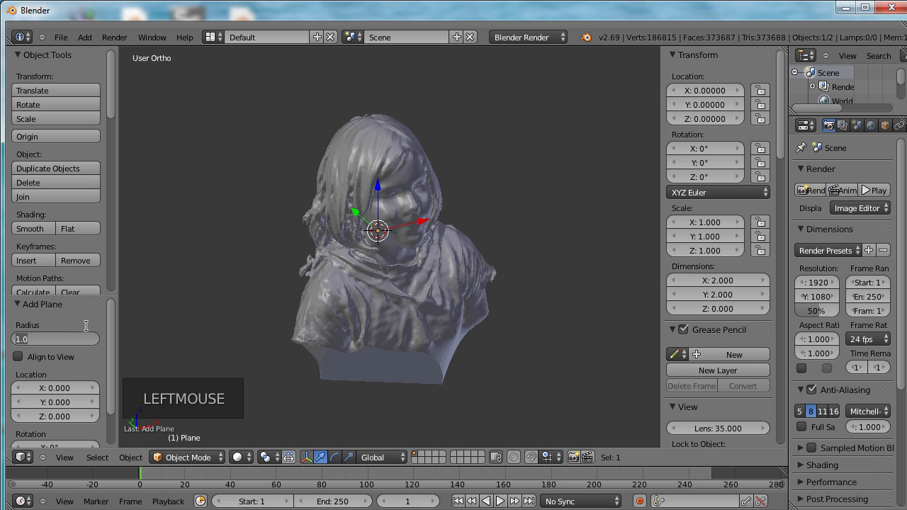
pyautogui.write('100')
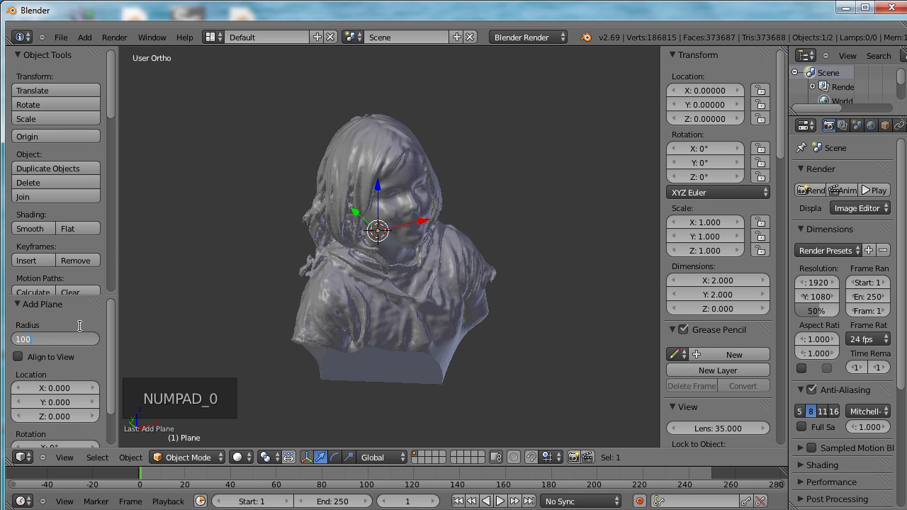
pyautogui.press('Return')
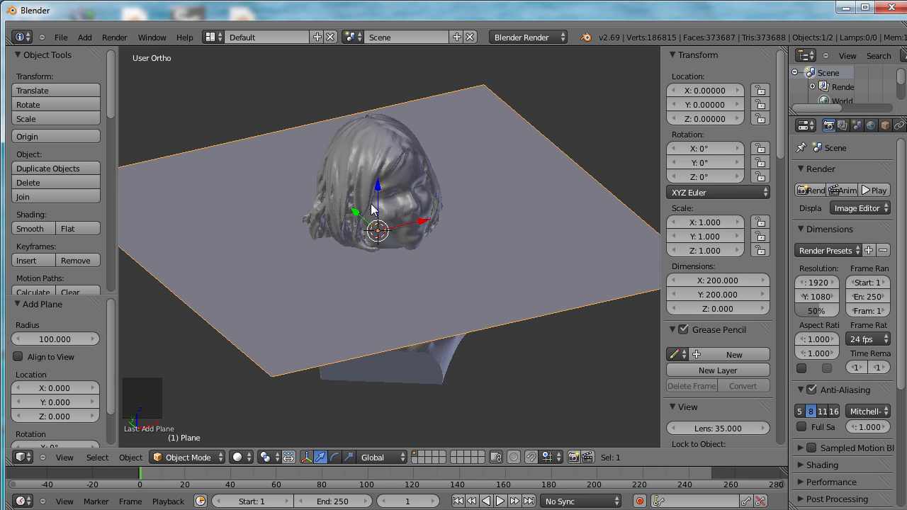
# - Raise the bust along Z to about 33.1 so the plane cuts through the lower chest just below the sleeves
pyautogui.click(369, 149)
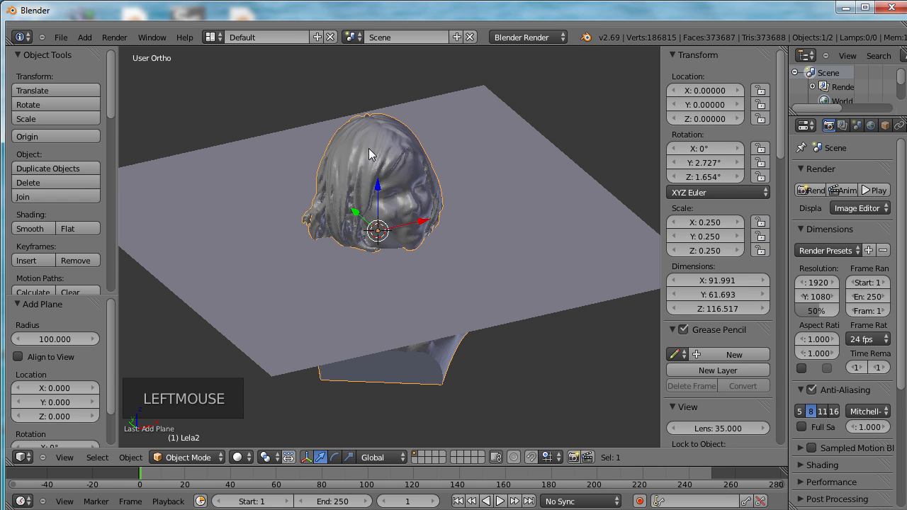
pyautogui.moveTo(379, 185); pyautogui.dragTo(378, 188)
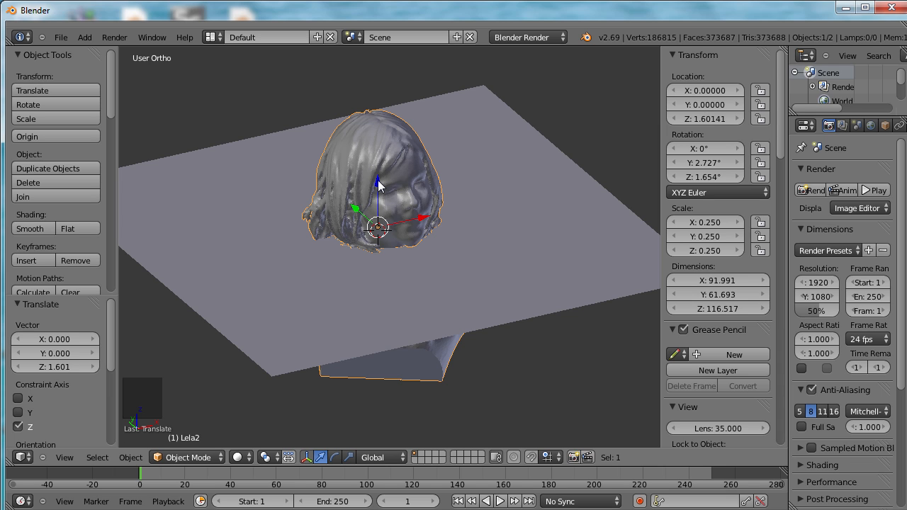
pyautogui.moveTo(378, 185); pyautogui.dragTo(383, 110)
pyautogui.moveTo(401, 228); pyautogui.dragTo(374, 193, button='middle')
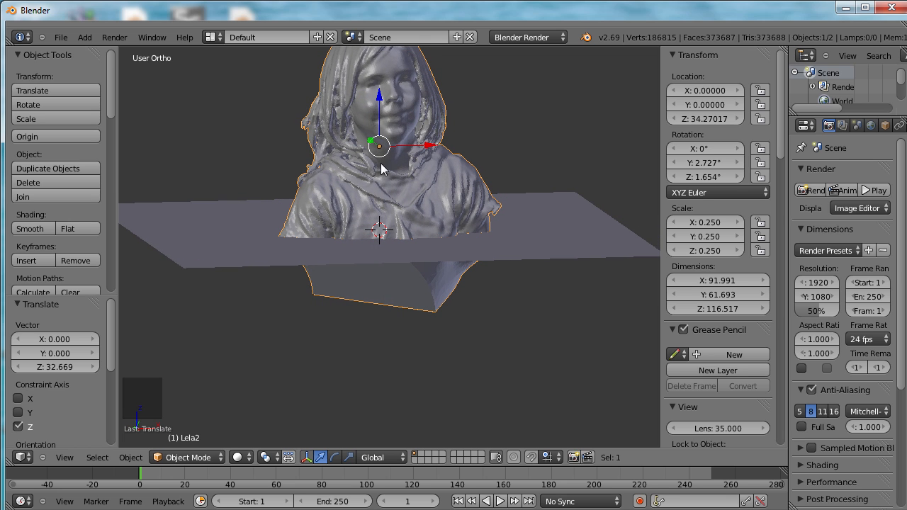
pyautogui.click(381, 103)
pyautogui.moveTo(381, 103); pyautogui.dragTo(380, 100)
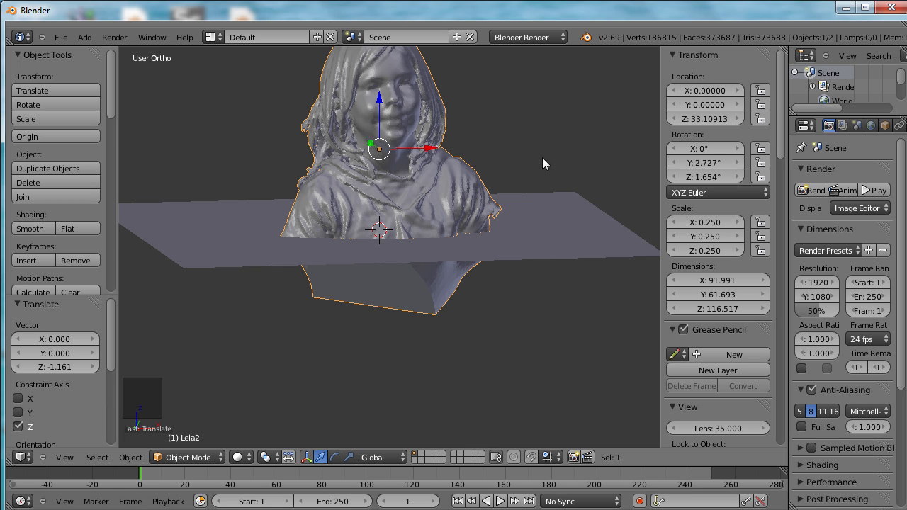
# - Add a Boolean modifier to the bust, set it to Difference with the Plane as object, and apply it to cut the base
pyautogui.scroll(-3, 883, 132)
pyautogui.scroll(-2, 883, 133)
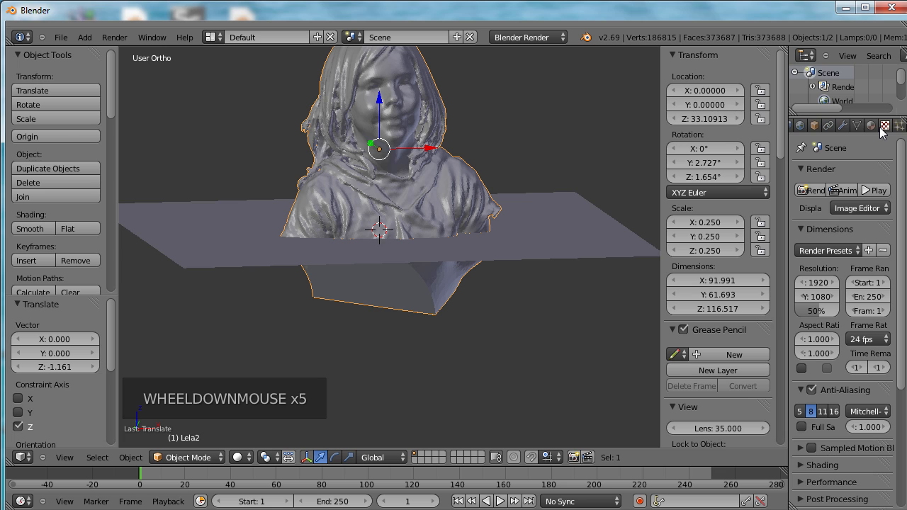
pyautogui.click(844, 125)
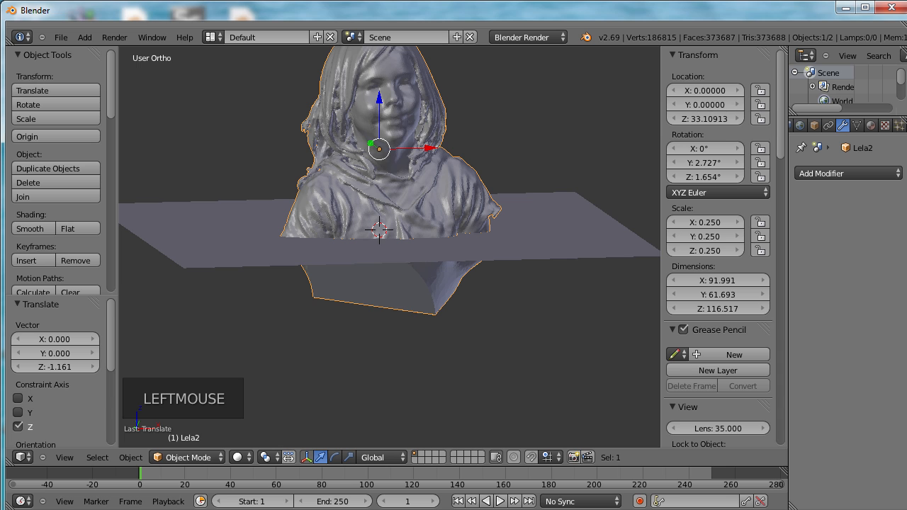
pyautogui.click(861, 173)
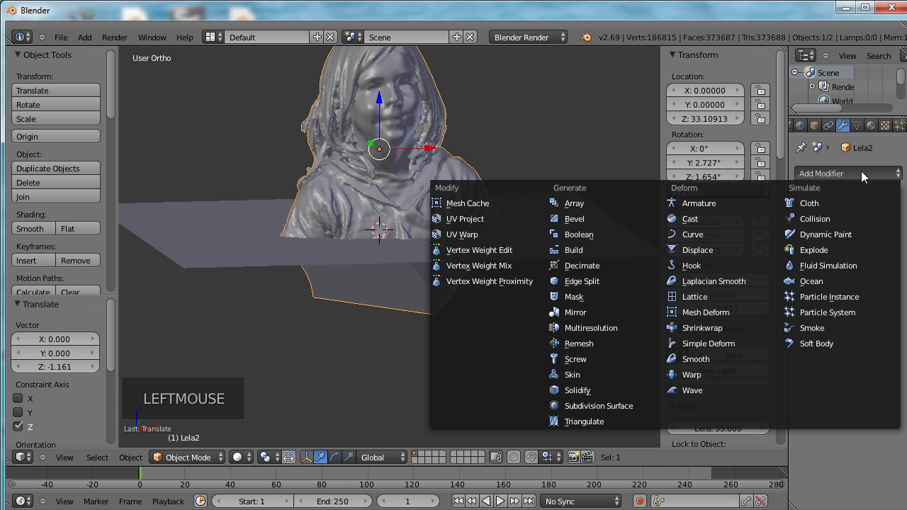
pyautogui.click(573, 238)
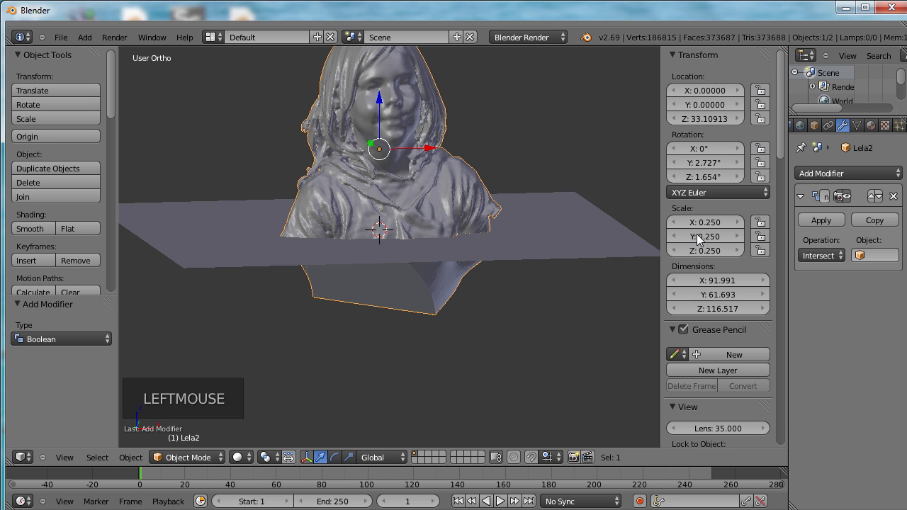
pyautogui.click(833, 260)
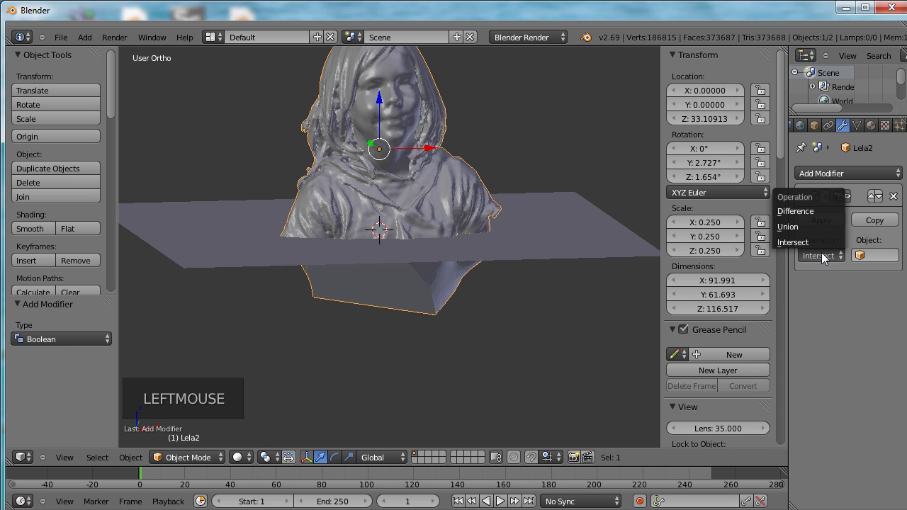
pyautogui.click(796, 212)
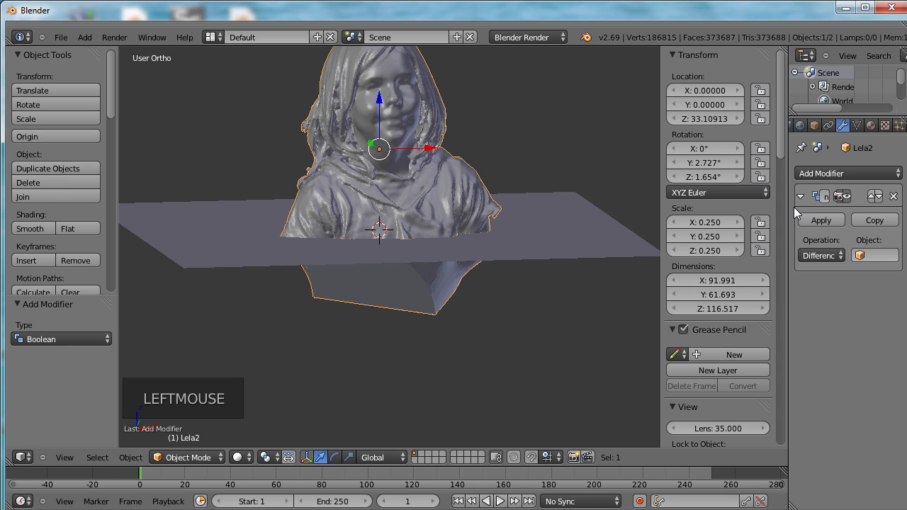
pyautogui.click(879, 257)
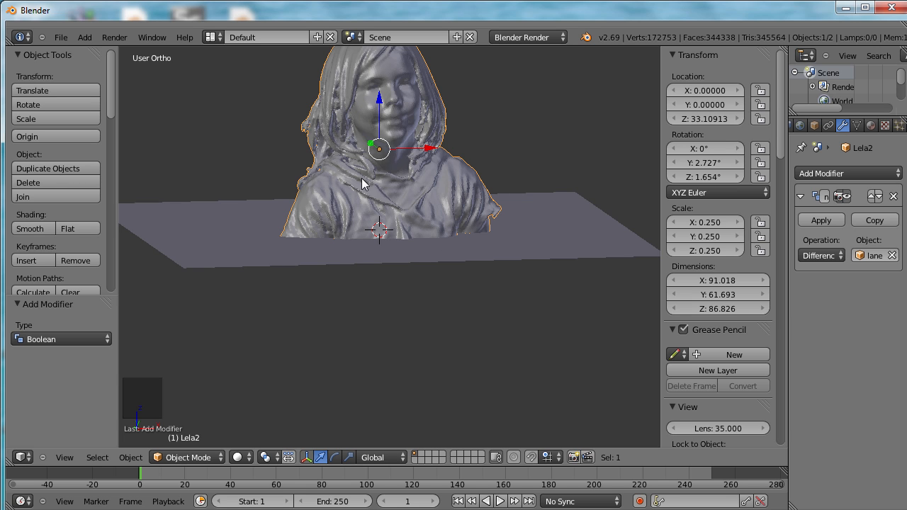
pyautogui.moveTo(385, 393); pyautogui.dragTo(416, 344, button='middle')
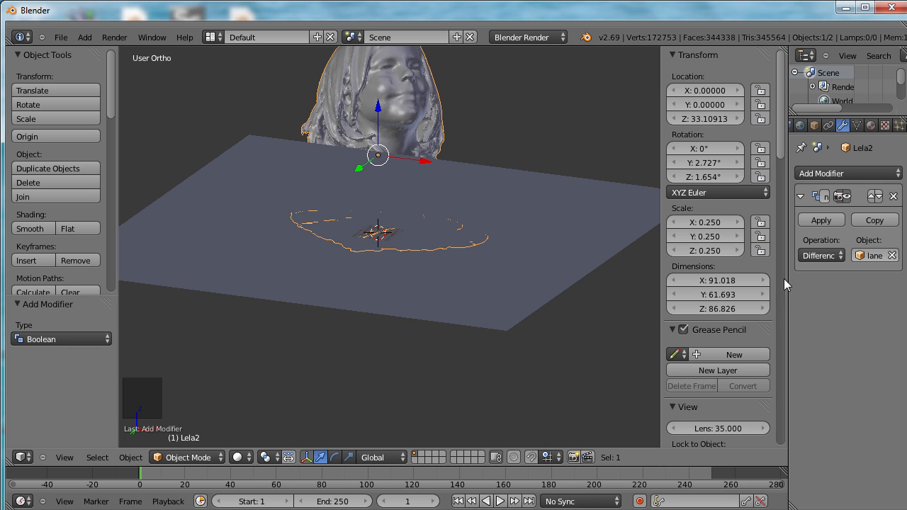
pyautogui.click(813, 218)
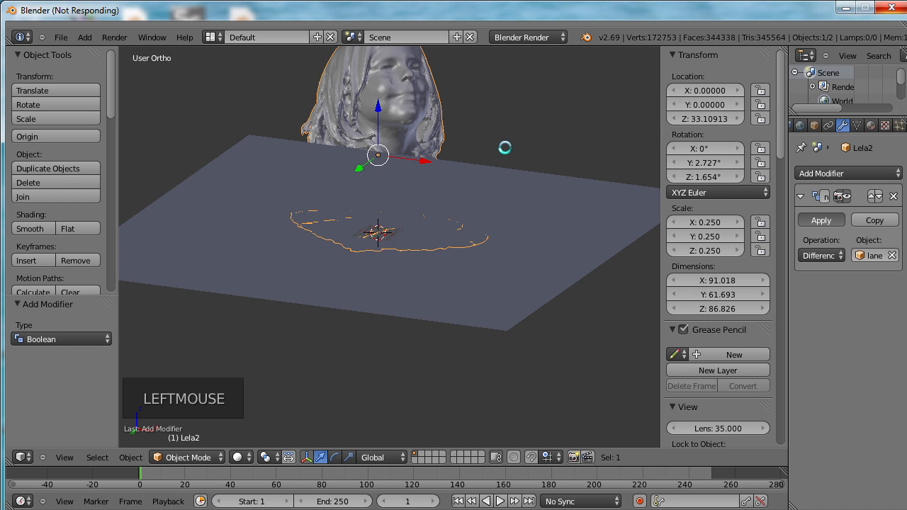
pyautogui.moveTo(504, 146); pyautogui.dragTo(520, 214, button='middle')
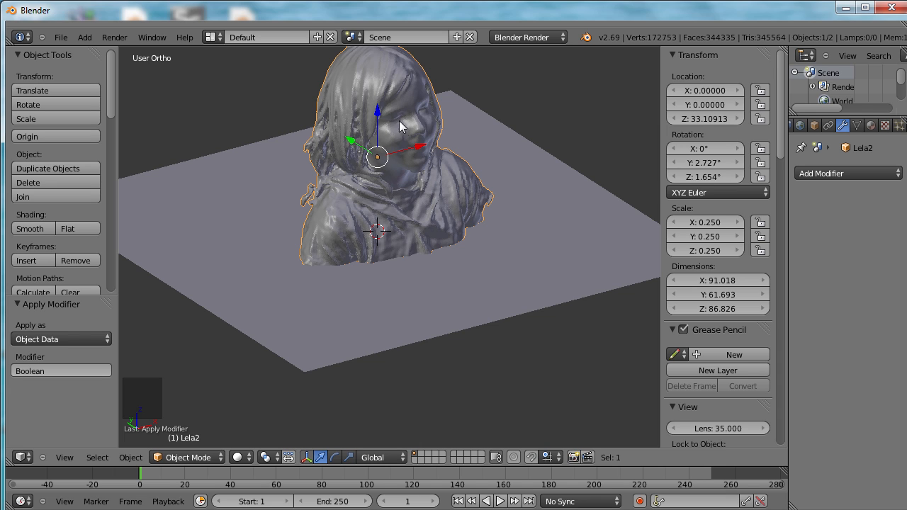
pyautogui.moveTo(377, 111); pyautogui.dragTo(383, 88)
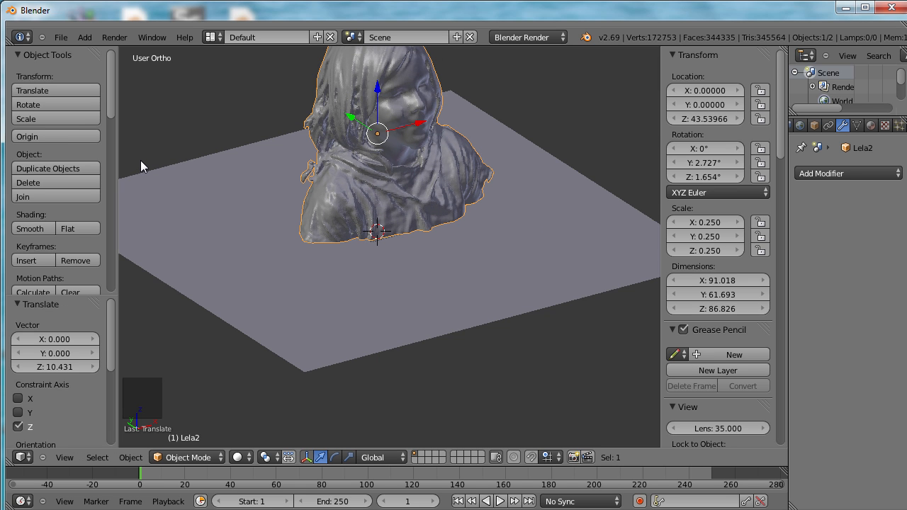
pyautogui.hotkey('ctrl', 'z')
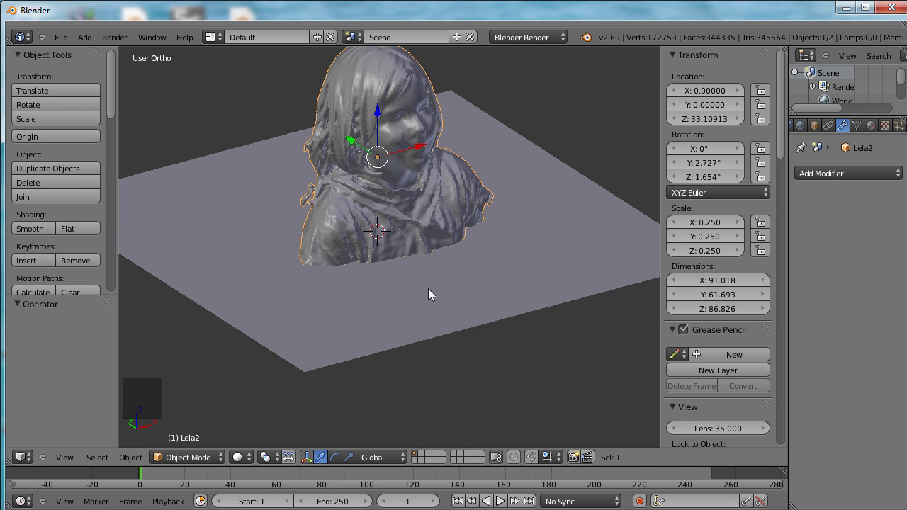
# - Examine the cut bust from the front, side and back to check its flat base and silhouette
pyautogui.press('KP_1')
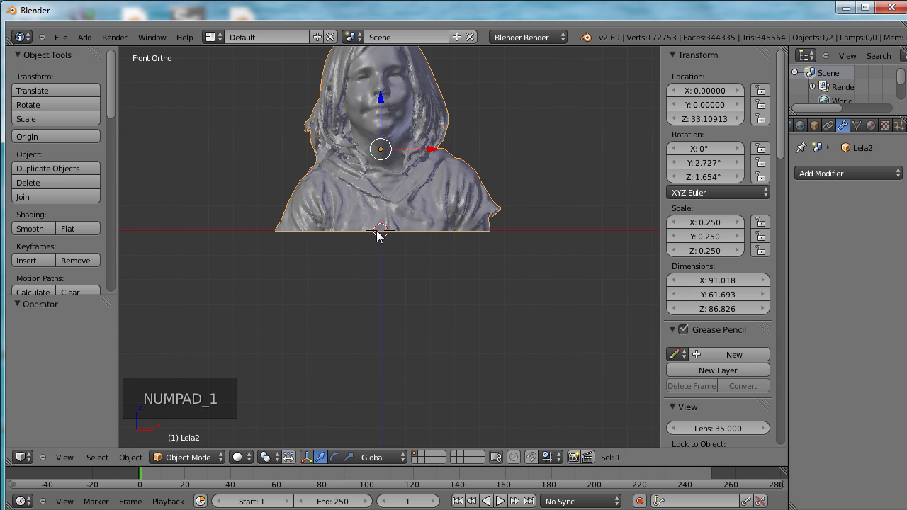
pyautogui.press('KP_Decimal')
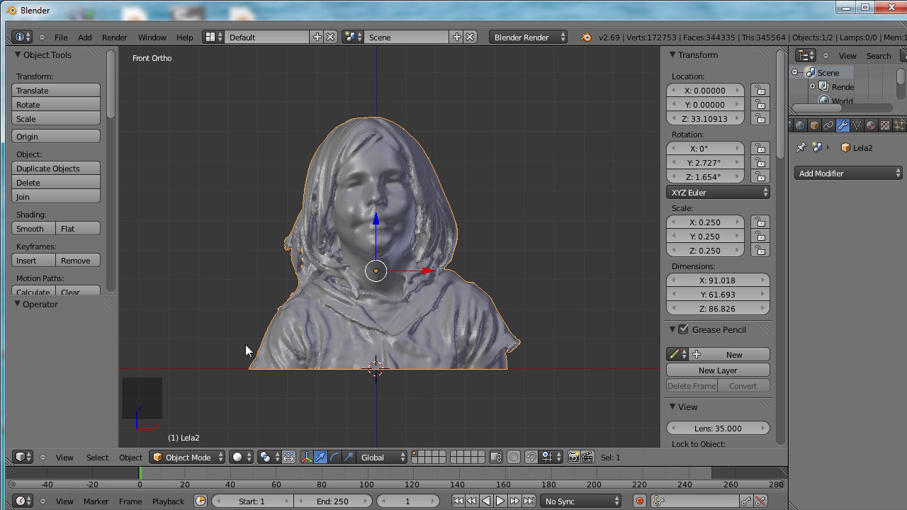
pyautogui.press('KP_4')
pyautogui.press('KP_4')
pyautogui.press('KP_4')
pyautogui.press('KP_4')
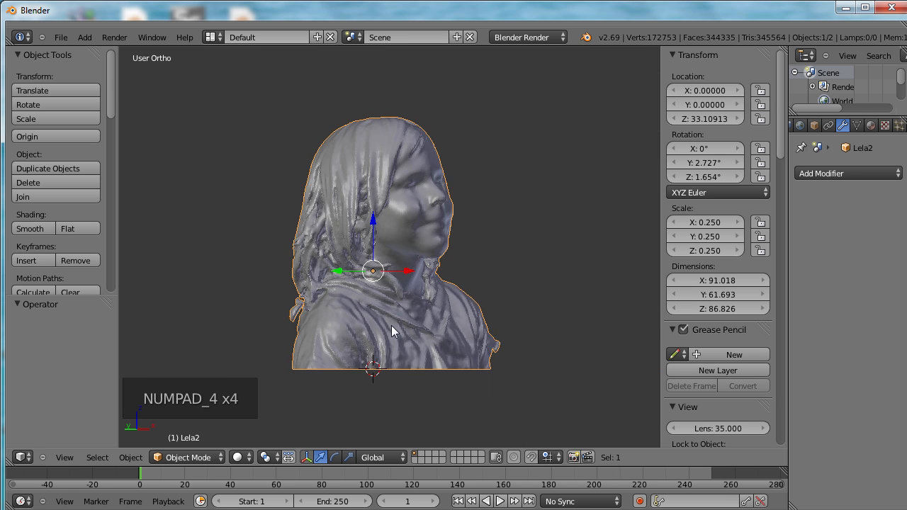
pyautogui.press('KP_4')
pyautogui.press('KP_4')
pyautogui.press('KP_4')
pyautogui.press('KP_4')
pyautogui.press('KP_4')
pyautogui.press('KP_4')
pyautogui.press('KP_4')
pyautogui.press('KP_4')
pyautogui.press('KP_4')
pyautogui.press('KP_4')
pyautogui.press('KP_4')
pyautogui.press('KP_4')
pyautogui.press('KP_4')
pyautogui.press('KP_4')
pyautogui.press('KP_4')
pyautogui.press('KP_4')
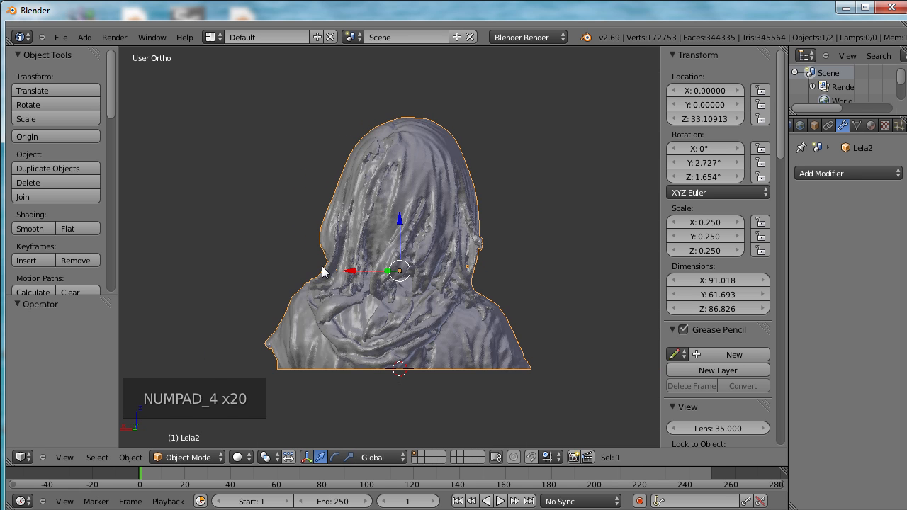
pyautogui.press('KP_6')
pyautogui.press('KP_6')
pyautogui.press('KP_6')
pyautogui.press('KP_6')
pyautogui.press('KP_6')
pyautogui.press('KP_6')
pyautogui.press('KP_6')
pyautogui.press('KP_6')
pyautogui.press('KP_6')
pyautogui.press('KP_6')
pyautogui.press('KP_6')
pyautogui.press('KP_6')
pyautogui.press('KP_6')
pyautogui.press('KP_6')
pyautogui.press('KP_6')
pyautogui.press('KP_6')
pyautogui.press('KP_6')
pyautogui.press('KP_6')
pyautogui.press('KP_6')
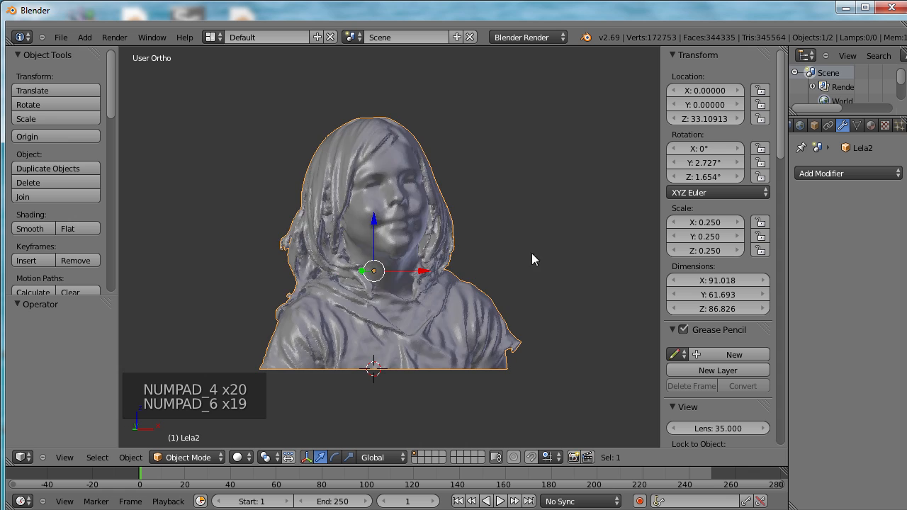
pyautogui.press('KP_6')
pyautogui.press('KP_6')
pyautogui.press('KP_6')
pyautogui.press('KP_6')
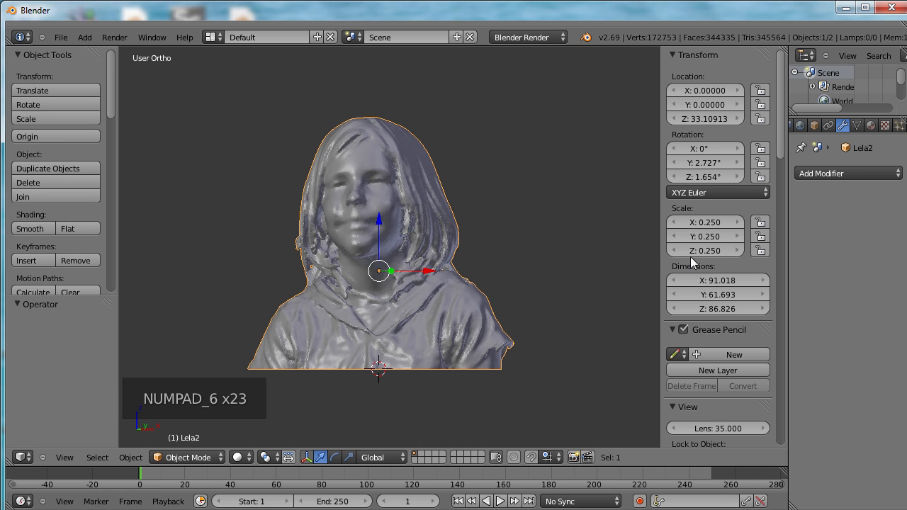
# - Hide the cutting plane so the underside of the bust is exposed
pyautogui.doubleClick(694, 261)
pyautogui.moveTo(217, 268); pyautogui.dragTo(262, 230, button='middle')
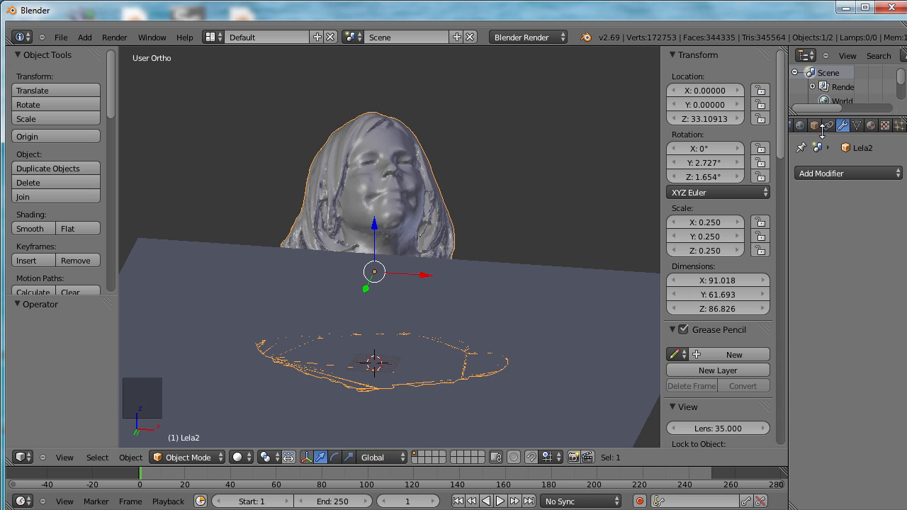
pyautogui.moveTo(830, 113); pyautogui.dragTo(832, 182)
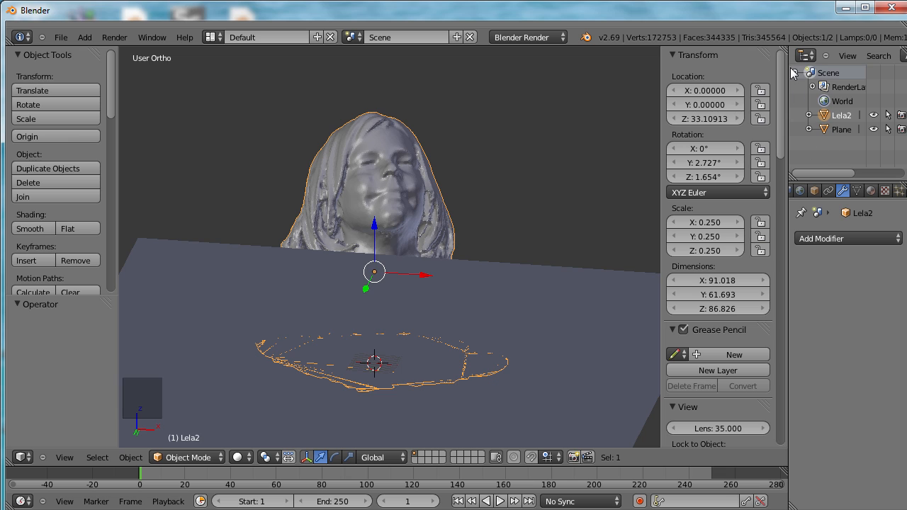
pyautogui.click(874, 130)
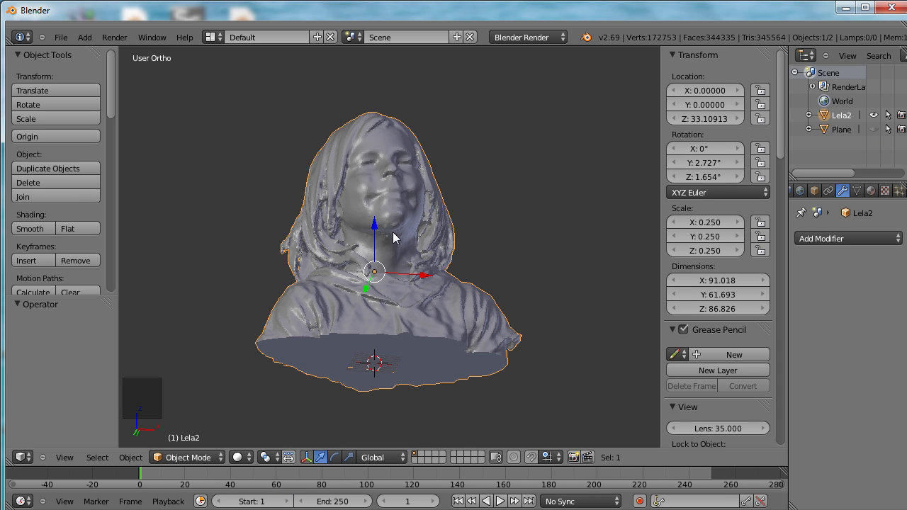
# - Switch the bust to Sculpt Mode with the Smooth brush, with the rough area under the chin in close-up
pyautogui.scroll(5, 395, 234)
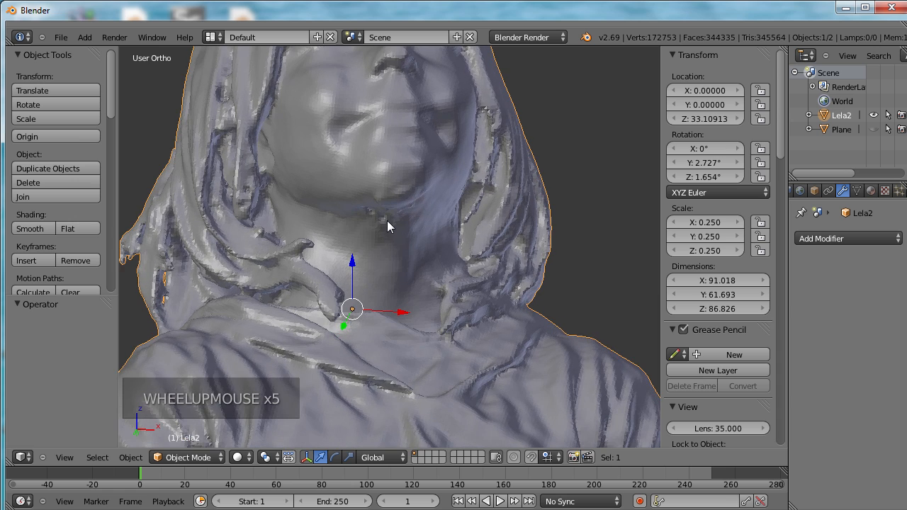
pyautogui.scroll(3, 385, 229)
pyautogui.scroll(2, 386, 228)
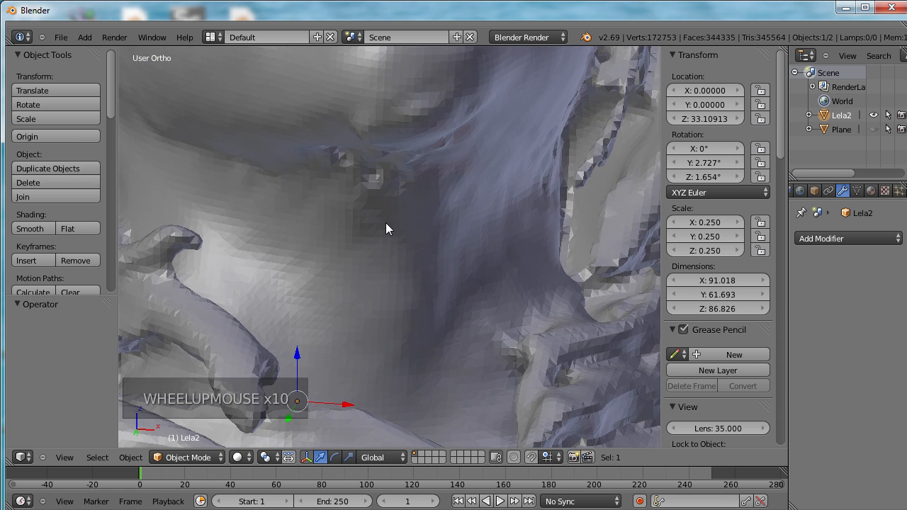
pyautogui.moveTo(342, 247); pyautogui.dragTo(447, 133, button='middle')
pyautogui.scroll(3, 473, 157)
pyautogui.moveTo(480, 160); pyautogui.dragTo(389, 153, button='middle')
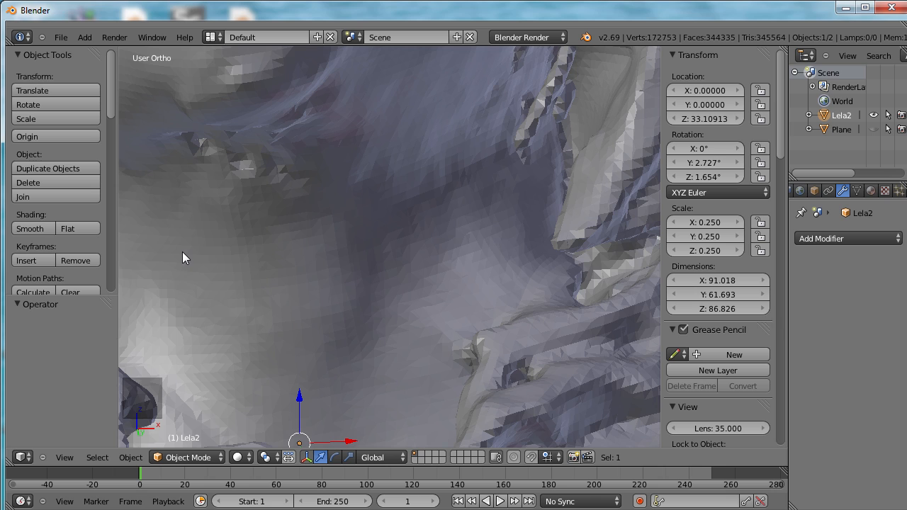
pyautogui.click(184, 458)
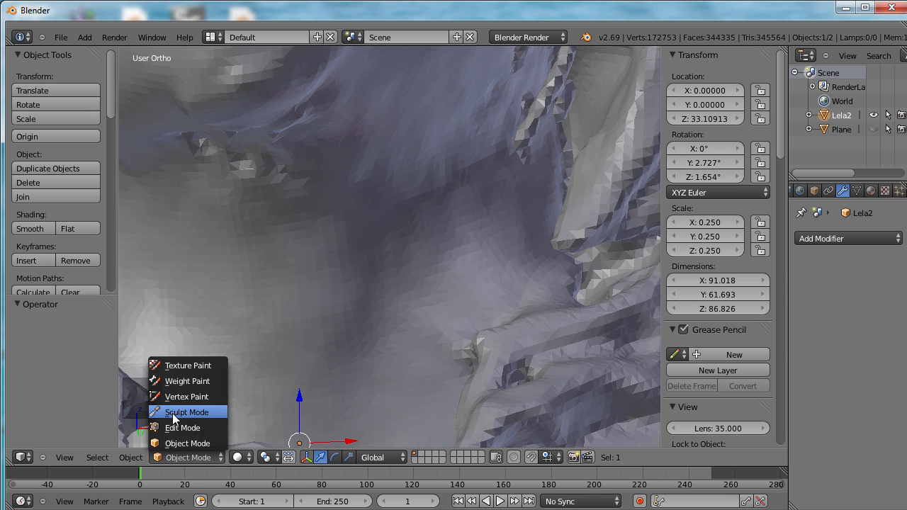
pyautogui.click(175, 418)
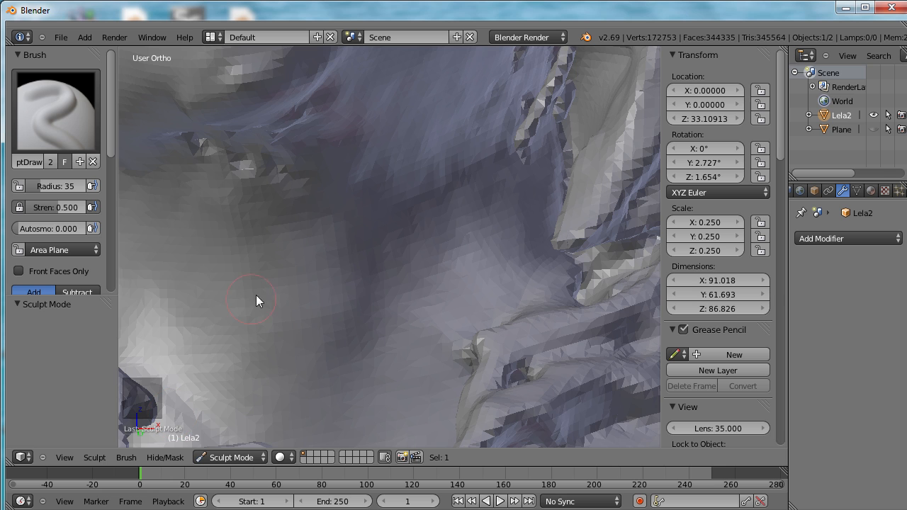
pyautogui.click(38, 99)
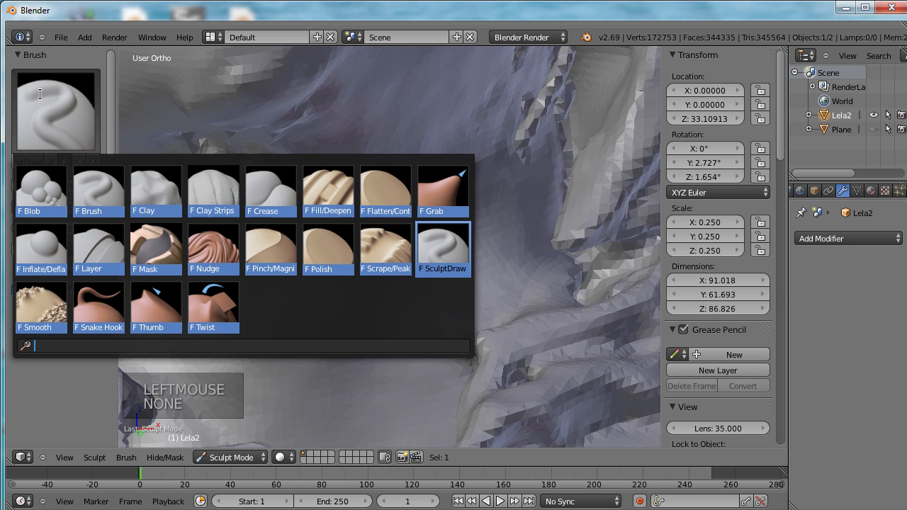
pyautogui.click(38, 305)
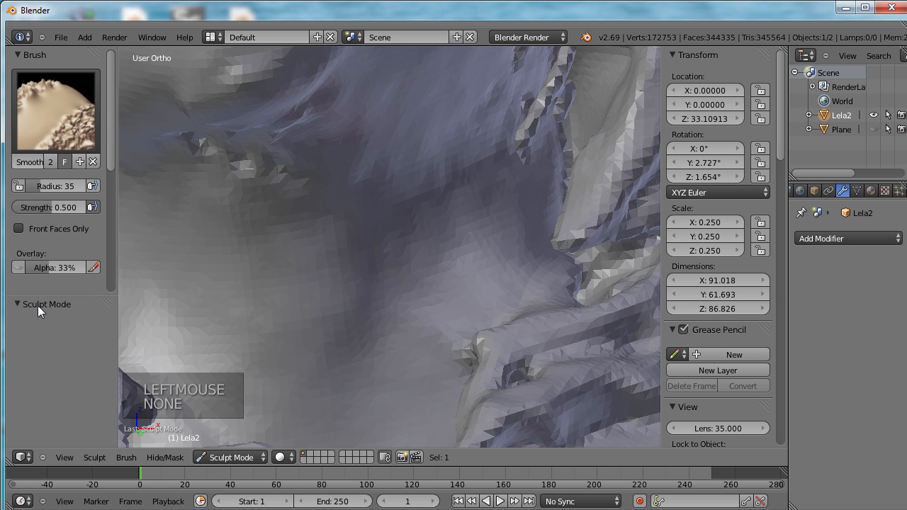
# - Smooth the rough bumps under the chin and along the underside of the jaw with the Smooth brush at radius 35, strength 0.500
pyautogui.scroll(-3, 203, 169)
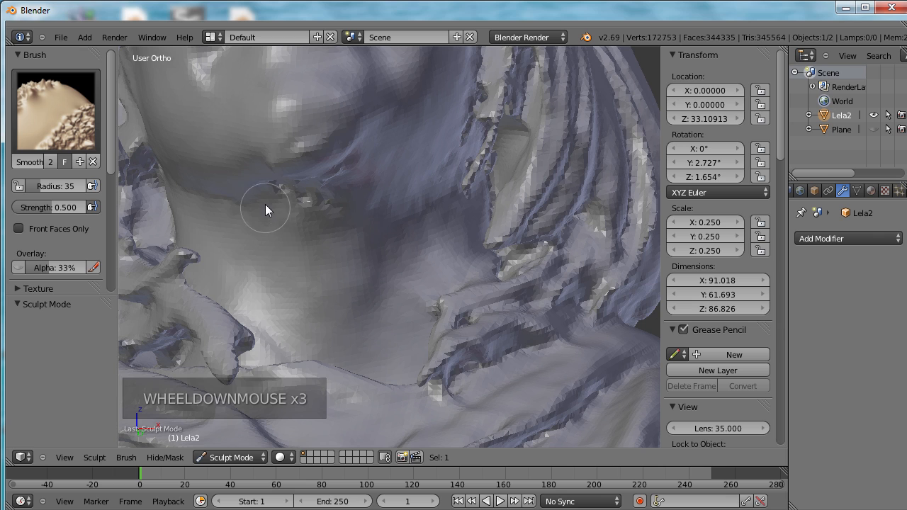
pyautogui.click(268, 196)
pyautogui.moveTo(294, 196)
pyautogui.mouseDown()
pyautogui.moveTo(334, 195)
pyautogui.moveTo(349, 166)
pyautogui.moveTo(251, 192)
pyautogui.moveTo(358, 164)
pyautogui.moveTo(249, 191)
pyautogui.moveTo(332, 204)
pyautogui.moveTo(372, 174)
pyautogui.moveTo(349, 161)
pyautogui.moveTo(345, 177)
pyautogui.moveTo(280, 191)
pyautogui.moveTo(311, 192)
pyautogui.moveTo(273, 185)
pyautogui.moveTo(289, 183)
pyautogui.moveTo(264, 175)
pyautogui.moveTo(344, 219)
pyautogui.mouseUp()
pyautogui.click(52, 107)
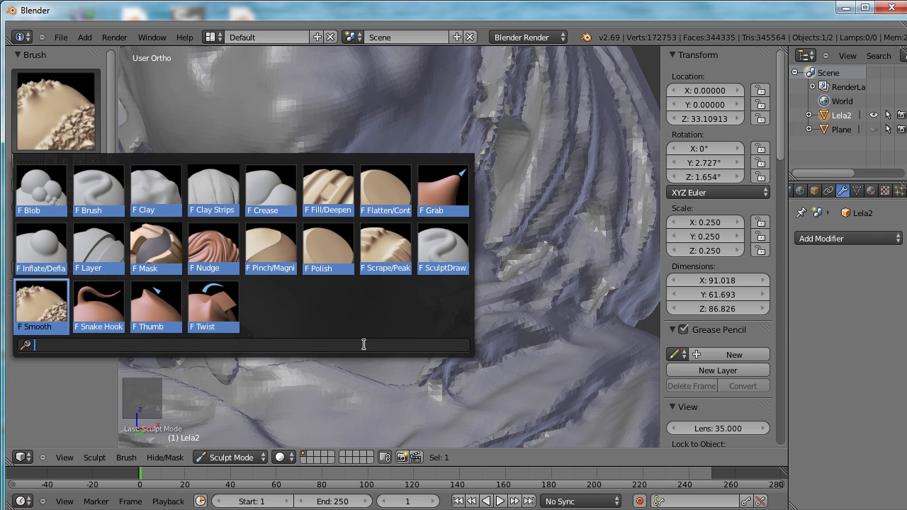
pyautogui.click(341, 319)
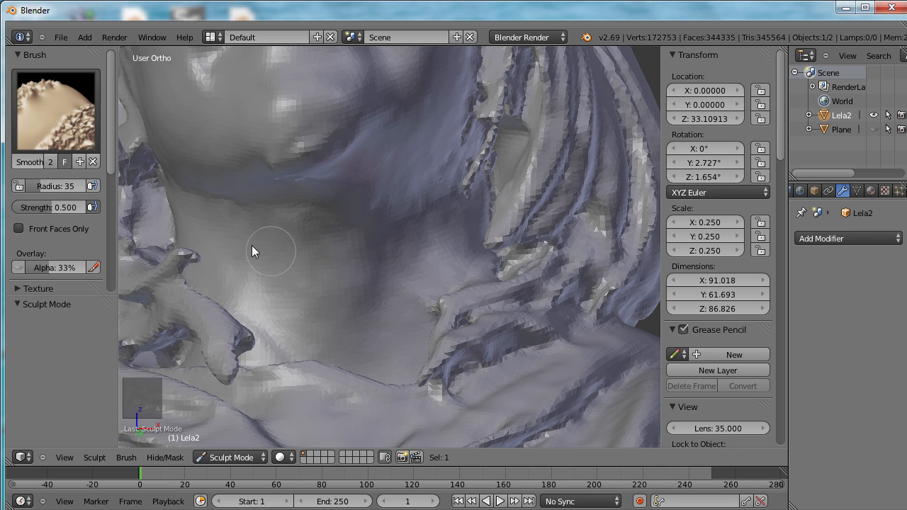
pyautogui.moveTo(225, 230)
pyautogui.mouseDown(button='middle')
pyautogui.moveTo(342, 228)
pyautogui.moveTo(358, 211)
pyautogui.mouseUp(button='middle')
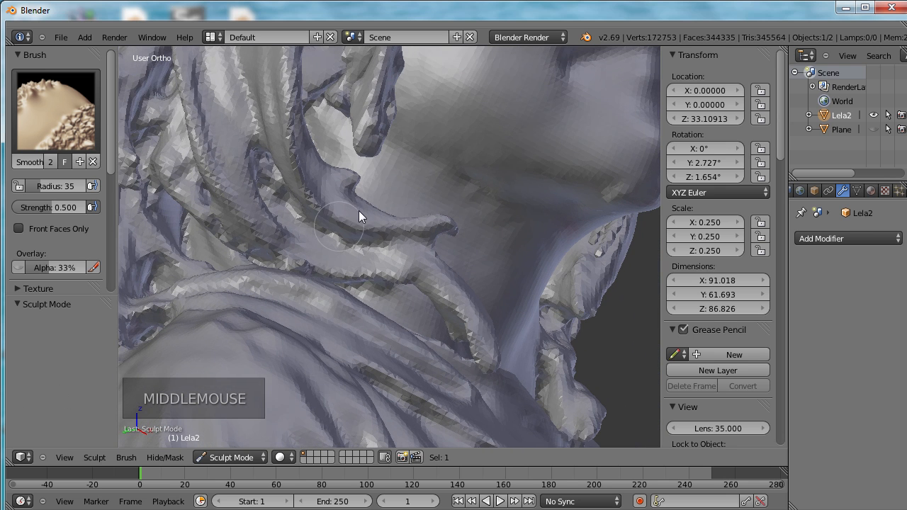
pyautogui.moveTo(450, 190); pyautogui.dragTo(489, 187)
pyautogui.moveTo(583, 197)
pyautogui.mouseDown()
pyautogui.moveTo(624, 203)
pyautogui.moveTo(607, 194)
pyautogui.moveTo(623, 194)
pyautogui.mouseUp()
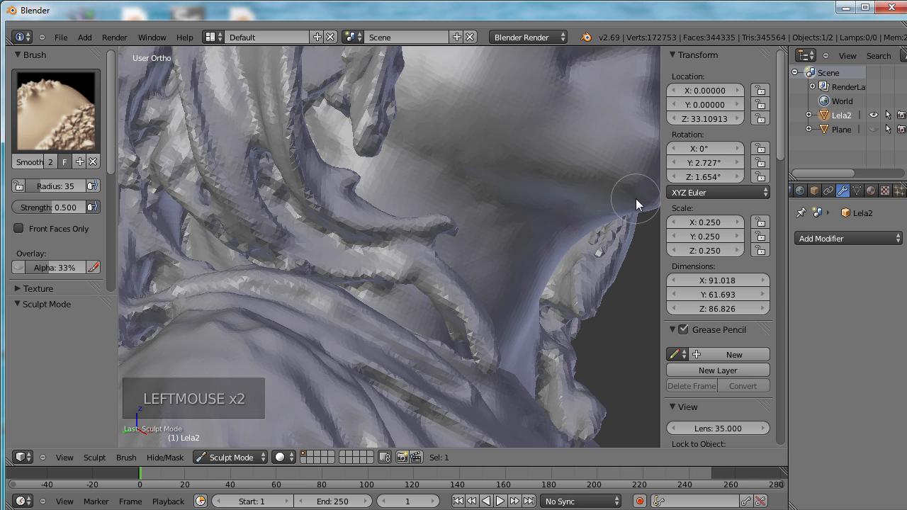
# - Return the bust to Object Mode and bring the whole model into view
pyautogui.click(240, 457)
pyautogui.click(232, 442)
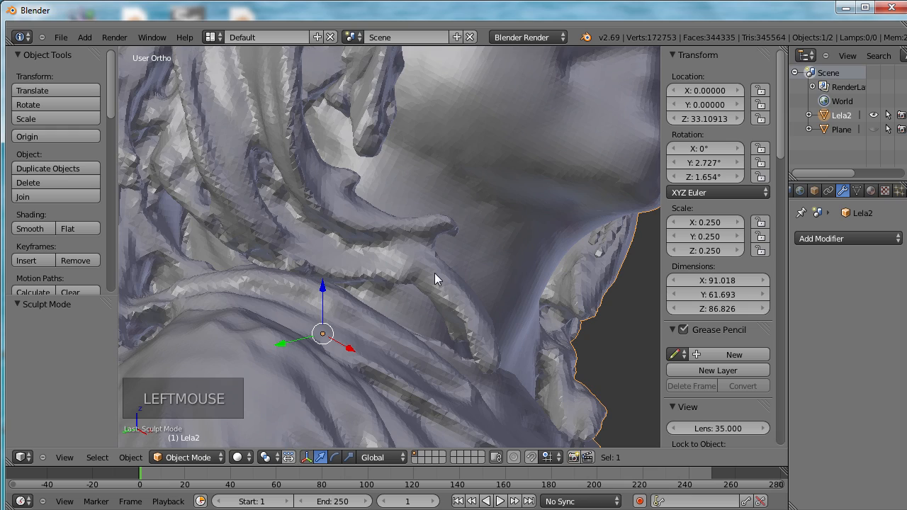
pyautogui.scroll(-10, 454, 259)
pyautogui.scroll(4, 467, 201)
pyautogui.moveTo(487, 213); pyautogui.dragTo(404, 240, button='middle')
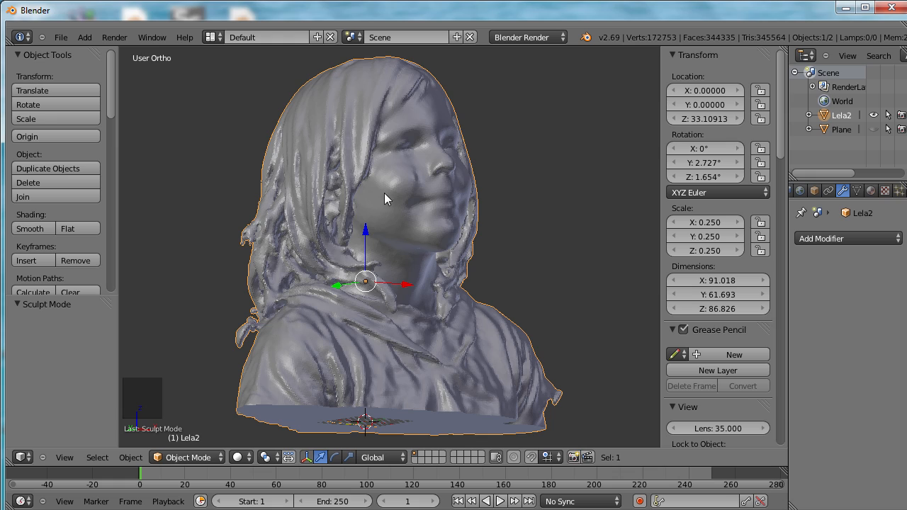
# - Switch the bust from Object Mode to Edit Mode
pyautogui.scroll(8, 411, 180)
pyautogui.scroll(-8, 410, 178)
pyautogui.moveTo(416, 187); pyautogui.dragTo(410, 206, button='middle')
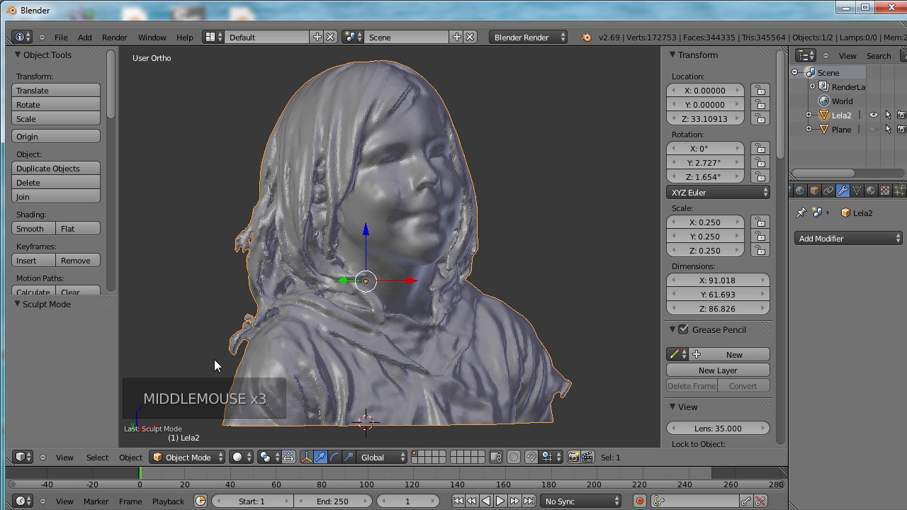
pyautogui.click(207, 457)
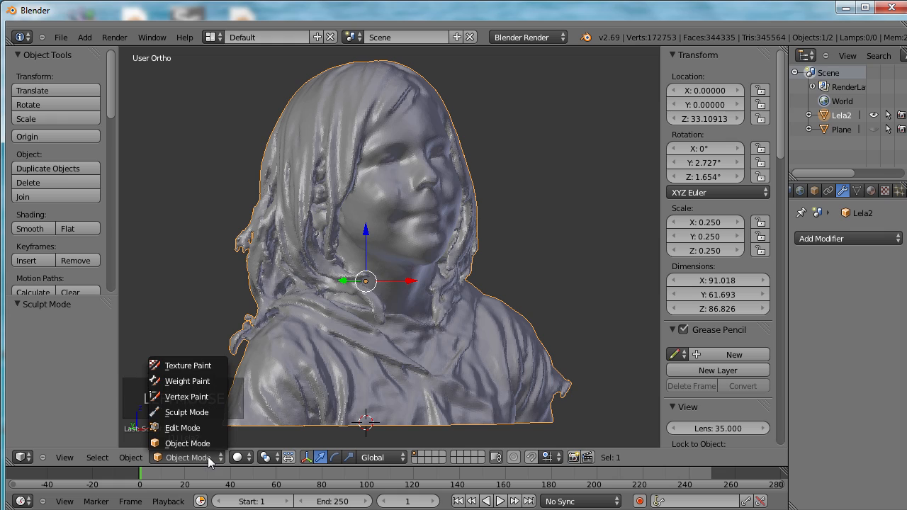
pyautogui.click(218, 313)
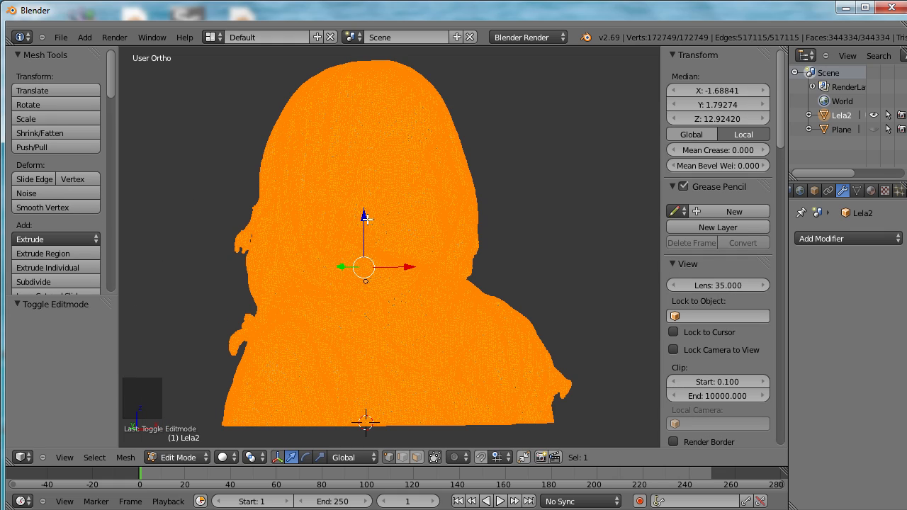
# - Examine the bust's triangle mesh around the chin in close-up and deselect all of its geometry
pyautogui.scroll(15, 367, 219)
pyautogui.scroll(-3, 373, 245)
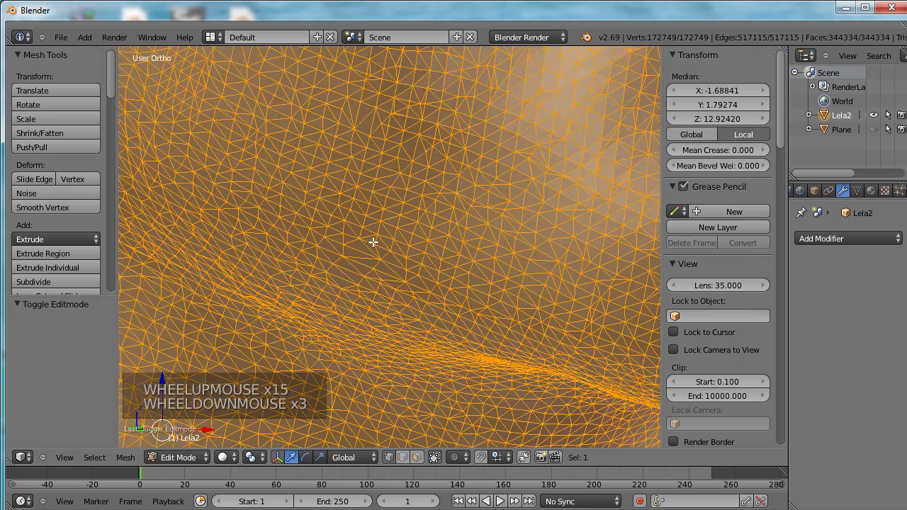
pyautogui.scroll(-5, 379, 241)
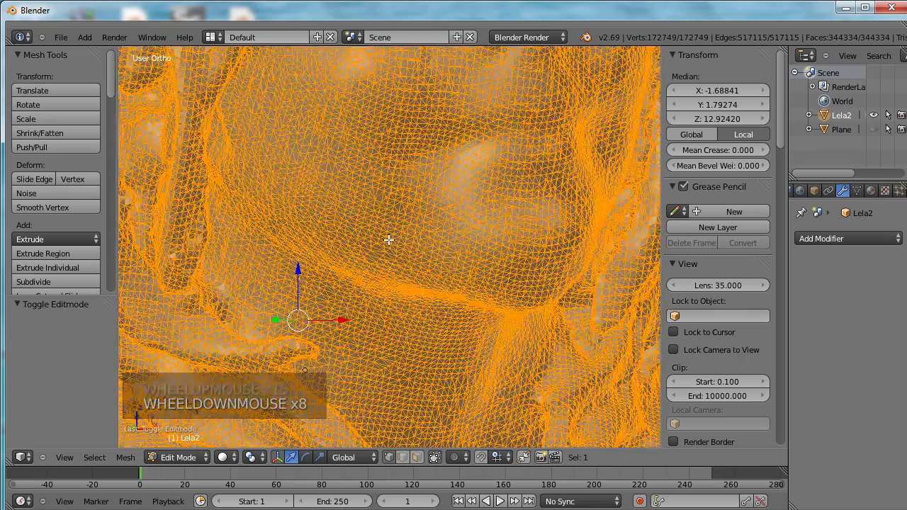
pyautogui.scroll(-4, 390, 239)
pyautogui.scroll(-3, 389, 234)
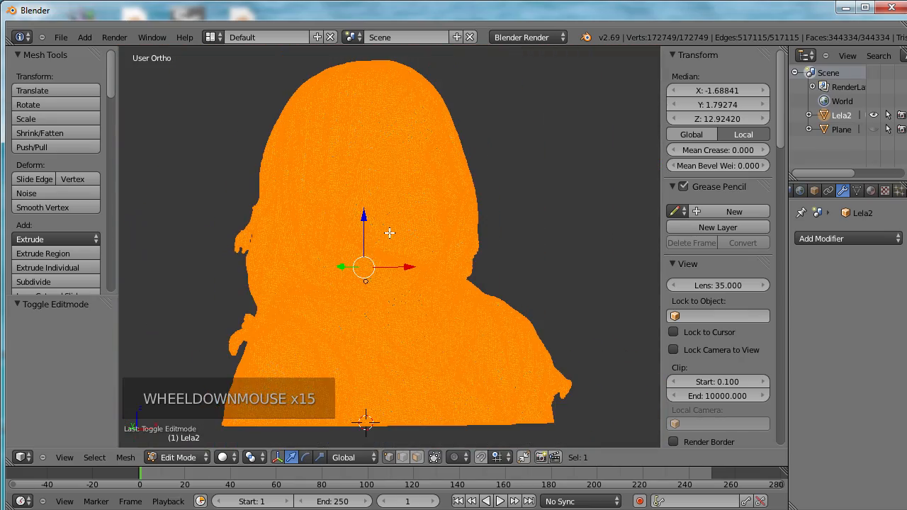
pyautogui.scroll(2, 390, 233)
pyautogui.scroll(-3, 389, 233)
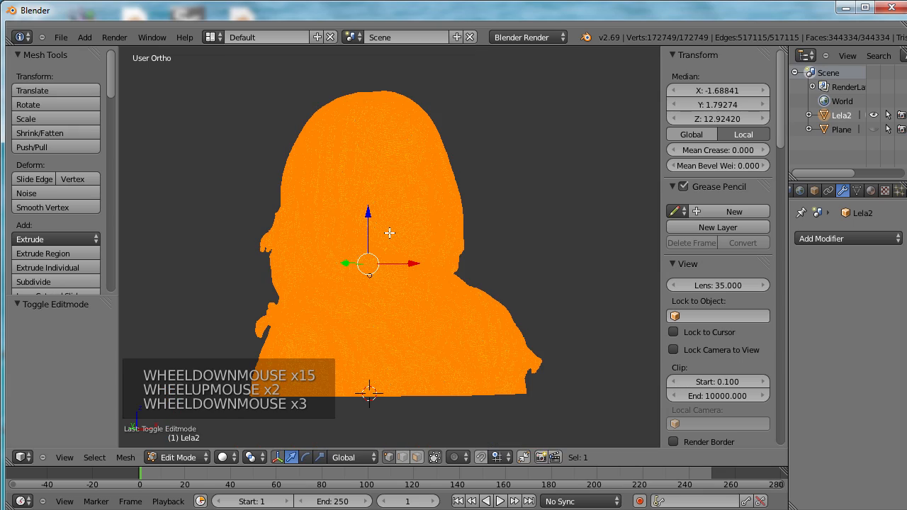
pyautogui.press('a')
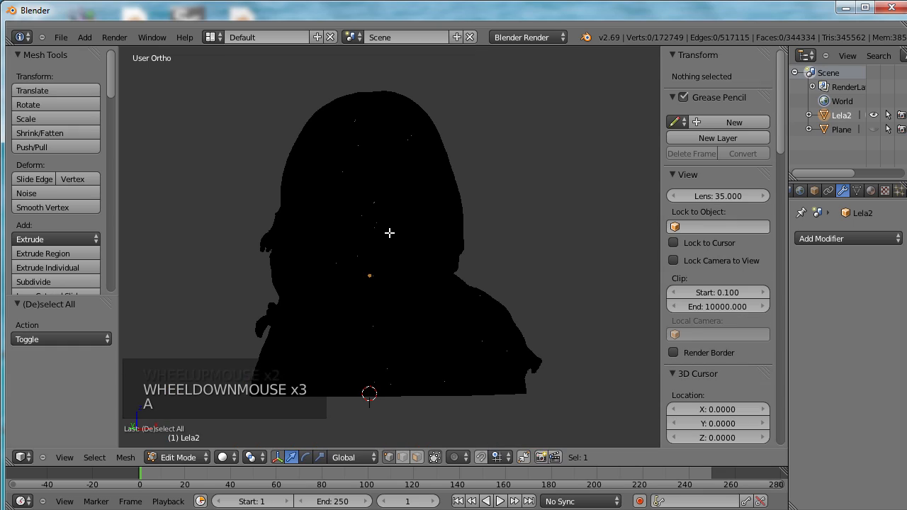
# - Examine the unselected mesh in close-up along the cheek, jaw, neck and hair from both sides of the head
pyautogui.scroll(6, 383, 202)
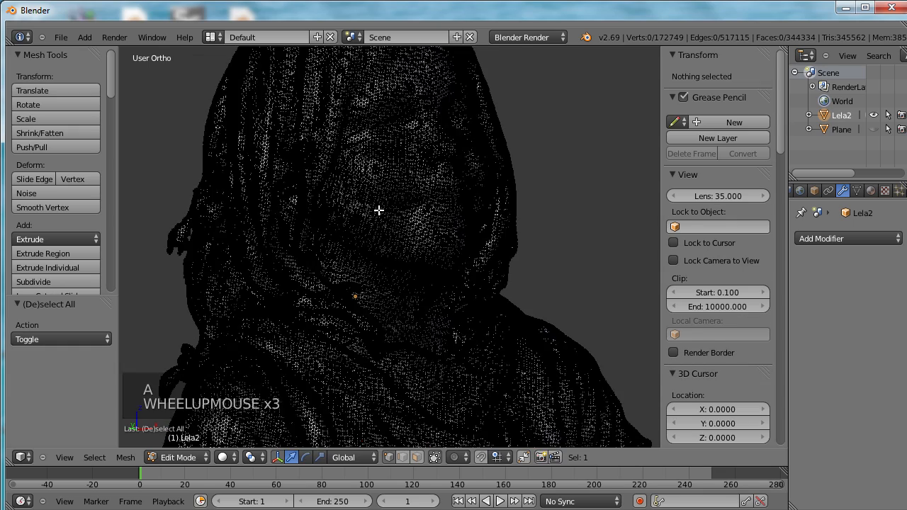
pyautogui.scroll(1, 417, 154)
pyautogui.moveTo(414, 156); pyautogui.dragTo(235, 219, button='middle')
pyautogui.scroll(2, 236, 219)
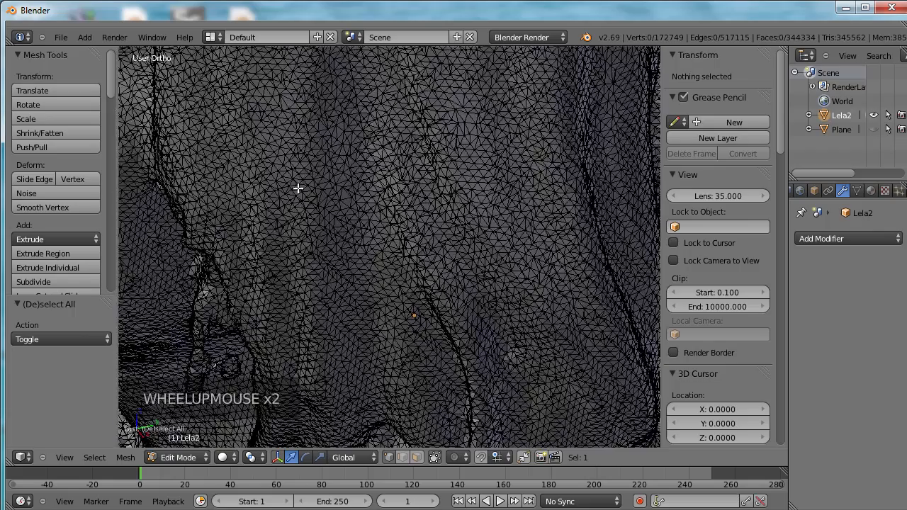
pyautogui.scroll(5, 304, 182)
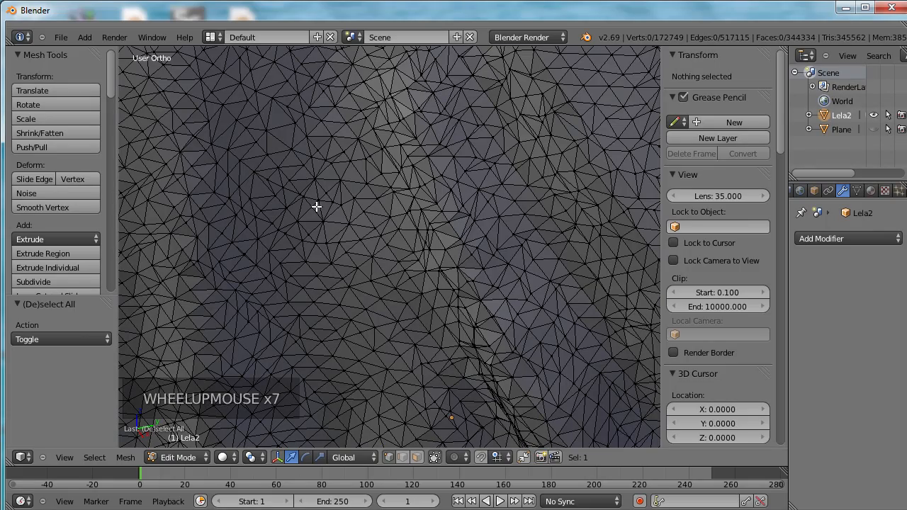
pyautogui.moveTo(324, 204); pyautogui.dragTo(377, 168, button='middle')
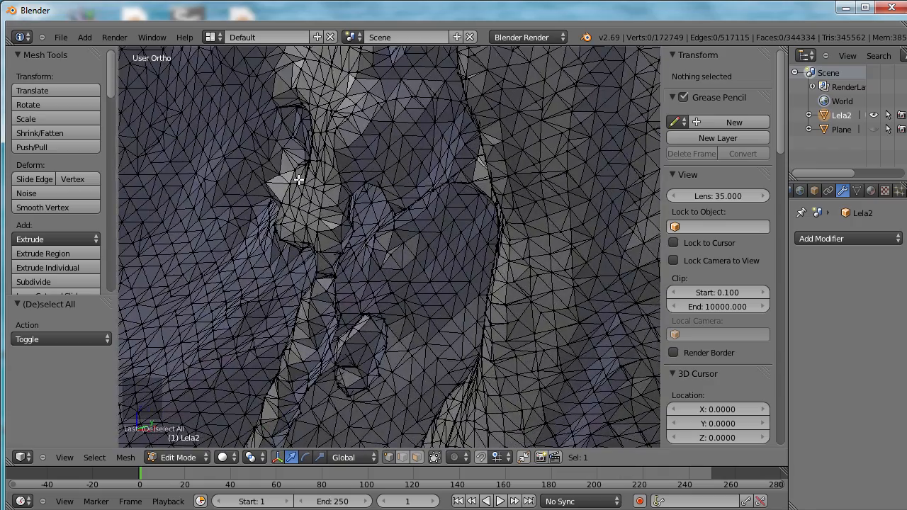
pyautogui.scroll(-6, 299, 180)
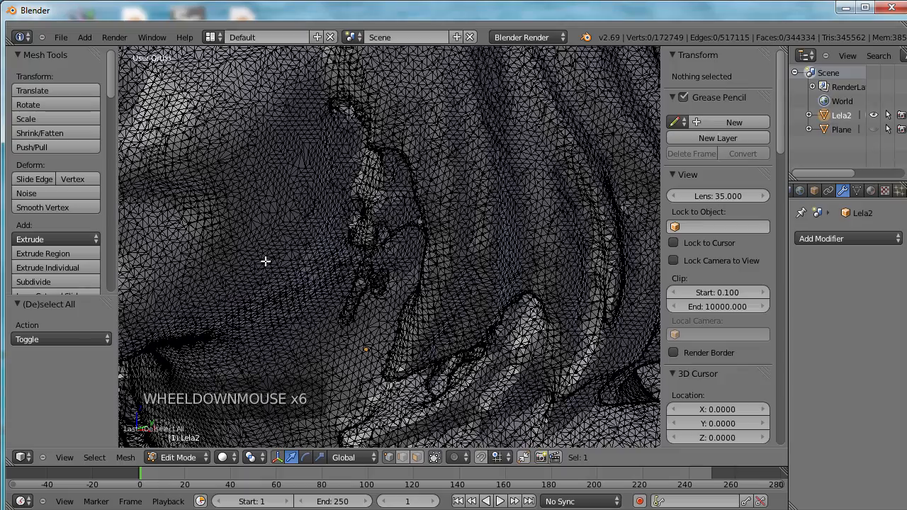
pyautogui.scroll(-2, 213, 247)
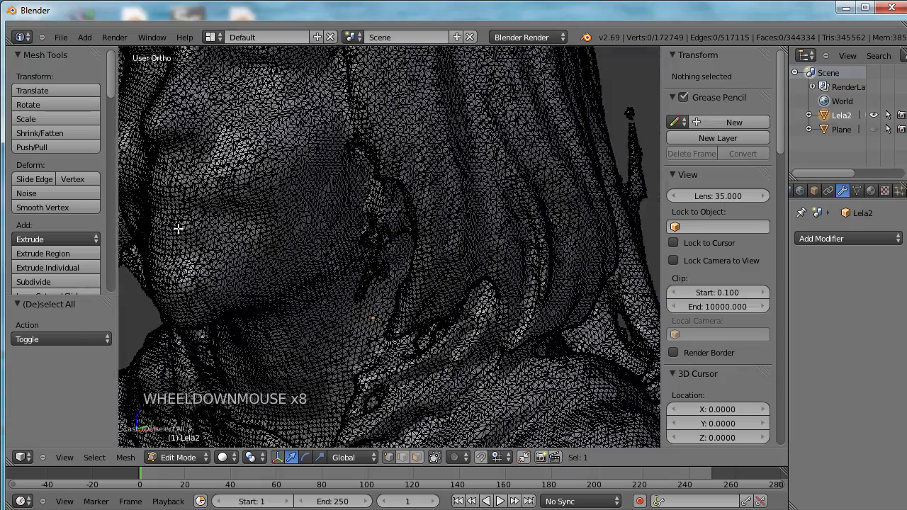
pyautogui.moveTo(178, 227); pyautogui.dragTo(376, 223, button='middle')
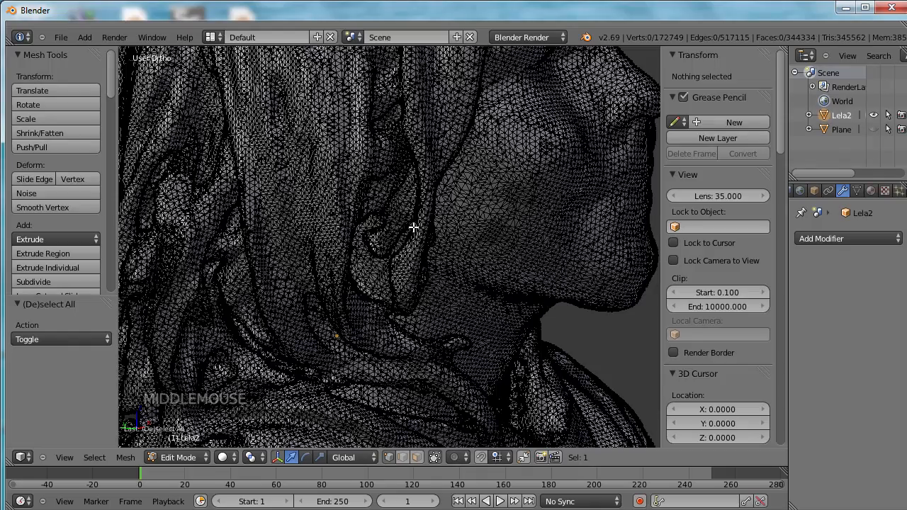
pyautogui.moveTo(443, 229); pyautogui.dragTo(434, 229, button='middle')
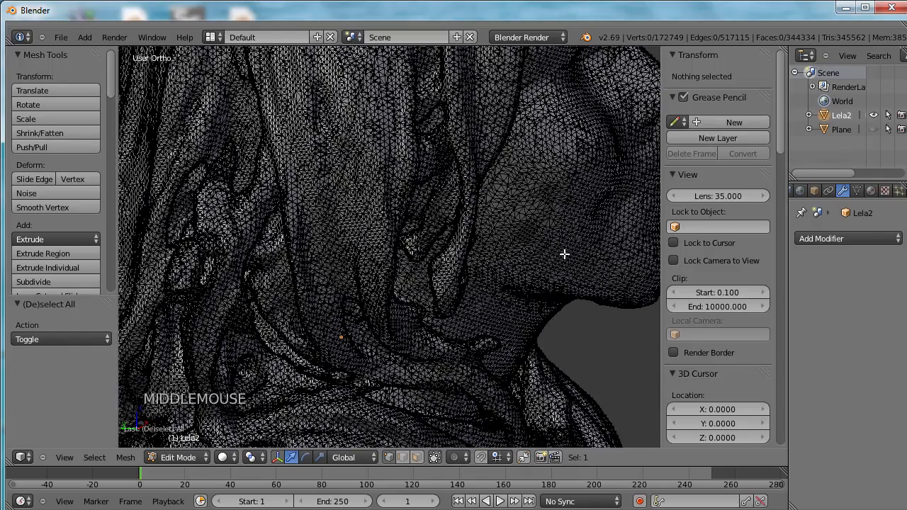
pyautogui.moveTo(581, 242); pyautogui.dragTo(400, 248, button='middle')
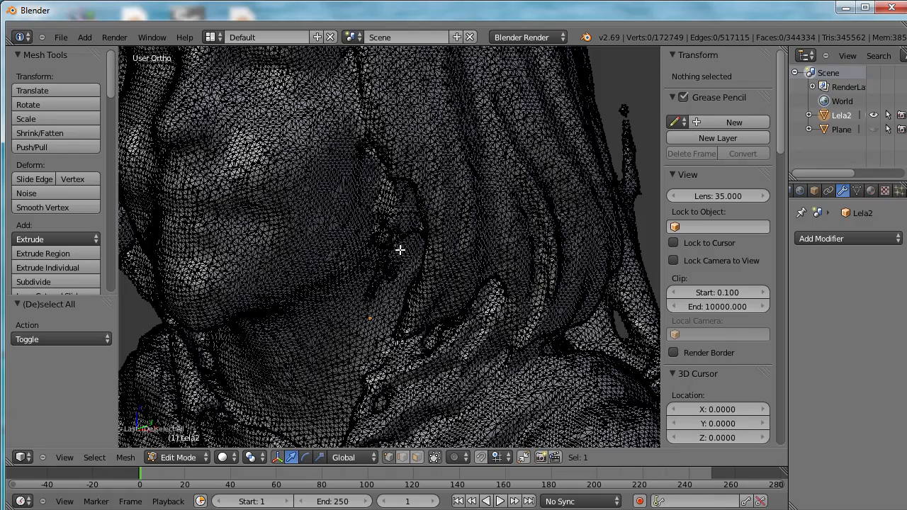
pyautogui.scroll(8, 269, 202)
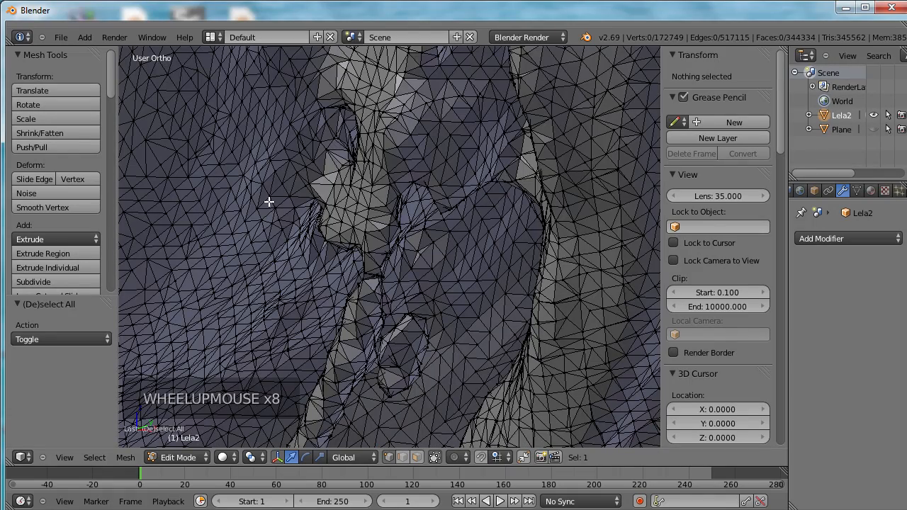
pyautogui.scroll(-13, 270, 202)
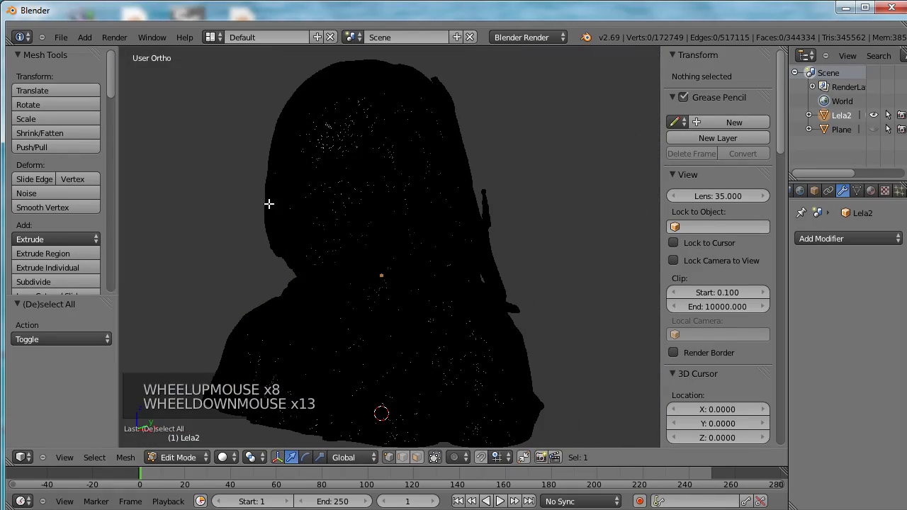
# - Return the bust to Object Mode and inspect the shaded surface and the stray bits beside the hair
pyautogui.click(195, 457)
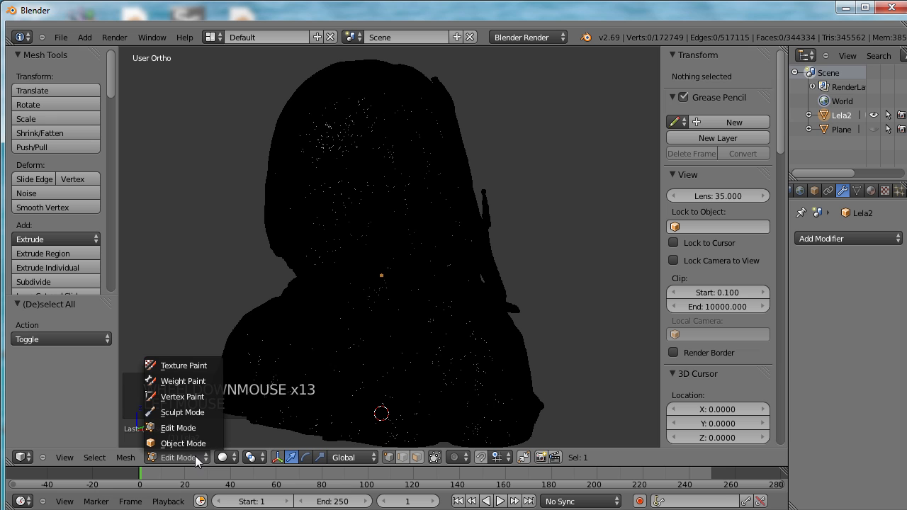
pyautogui.click(185, 443)
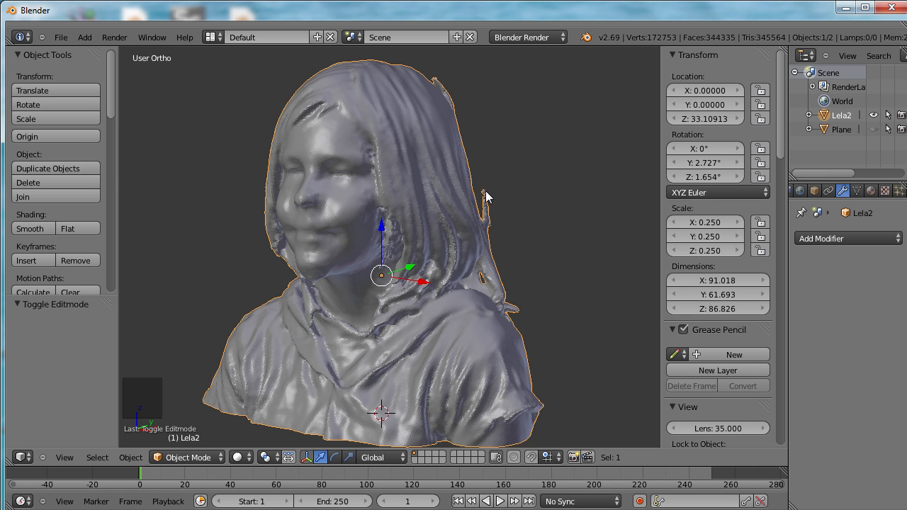
pyautogui.scroll(1, 487, 197)
pyautogui.scroll(2, 503, 190)
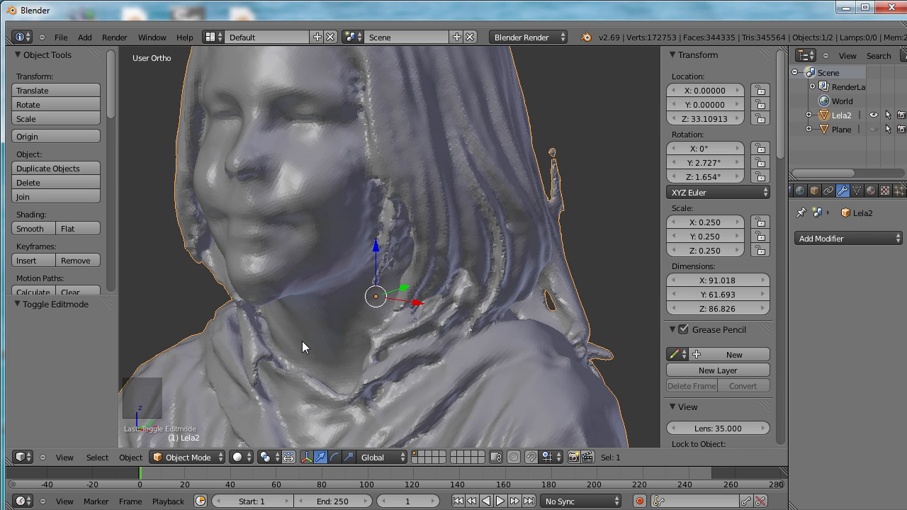
# - In Edit Mode, pick one vertex on the bust's face and extend the selection to all geometry linked to it
pyautogui.click(191, 459)
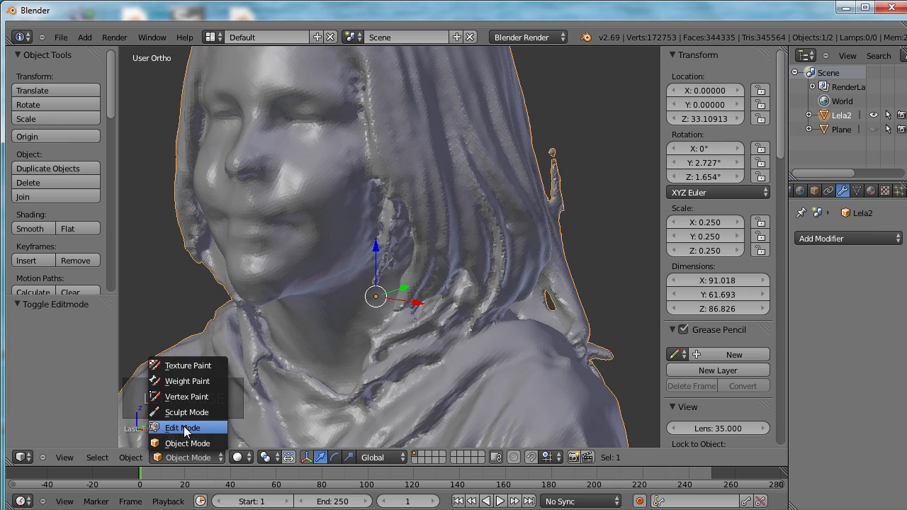
pyautogui.click(183, 428)
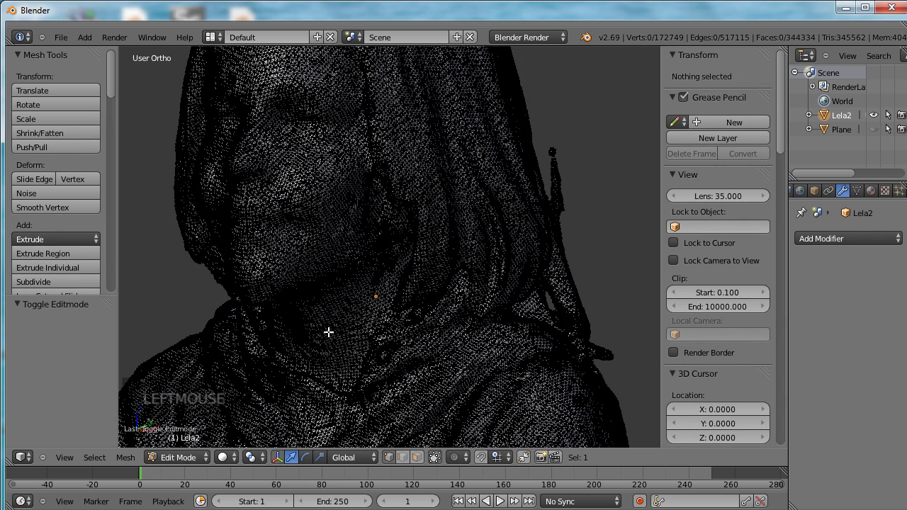
pyautogui.scroll(-2, 328, 332)
pyautogui.scroll(4, 357, 291)
pyautogui.scroll(-4, 358, 291)
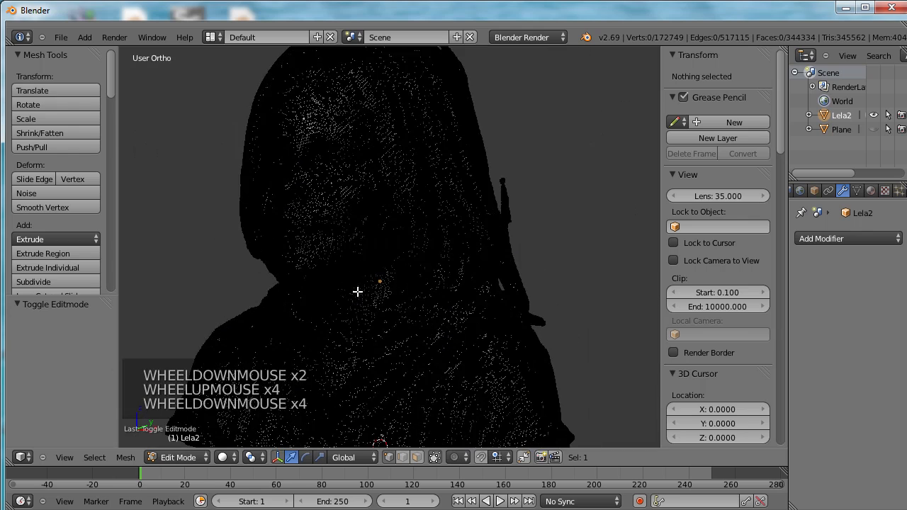
pyautogui.scroll(-3, 361, 293)
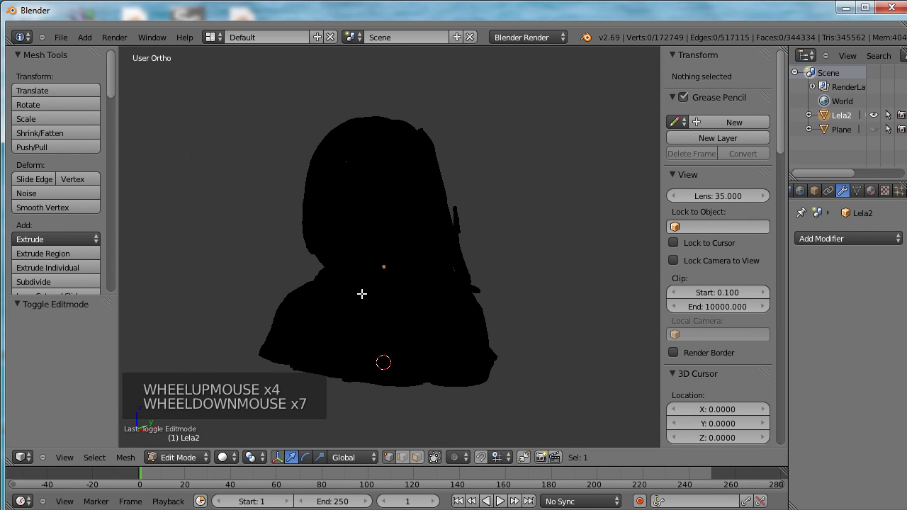
pyautogui.click(360, 220)
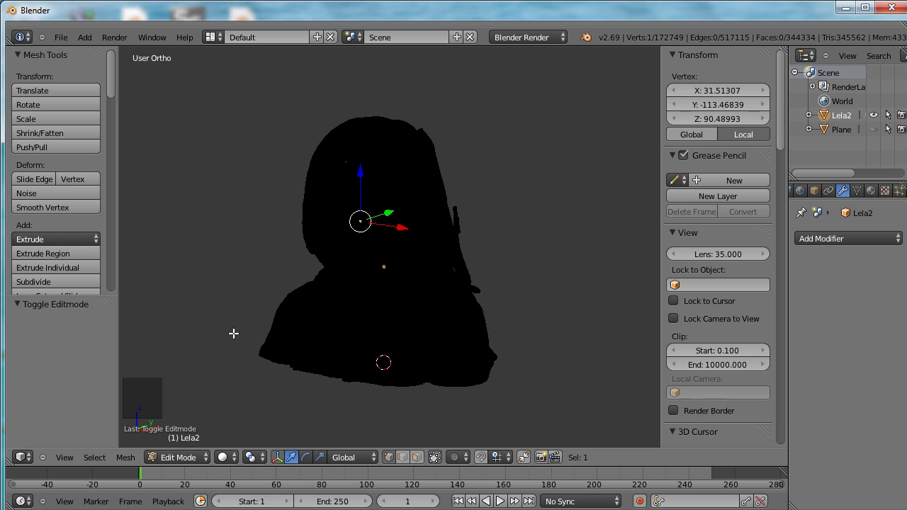
pyautogui.hotkey('ctrl', 'l')
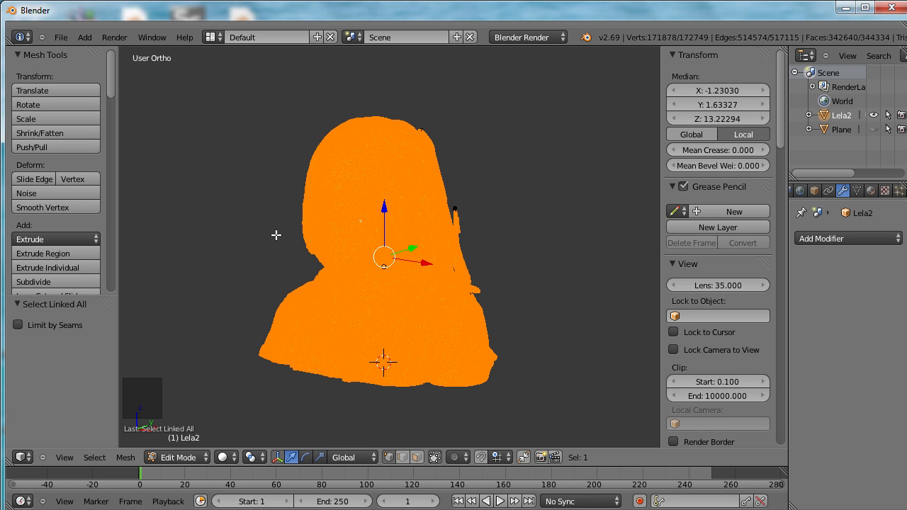
# - Invert the selection to the loose fragments not connected to the bust and delete their vertices
pyautogui.hotkey('ctrl', 'i')
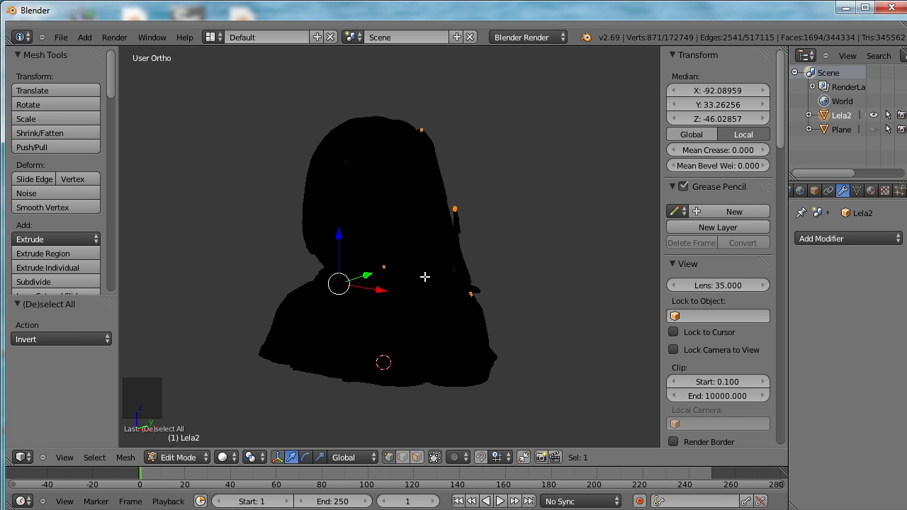
pyautogui.moveTo(425, 279); pyautogui.dragTo(172, 272, button='middle')
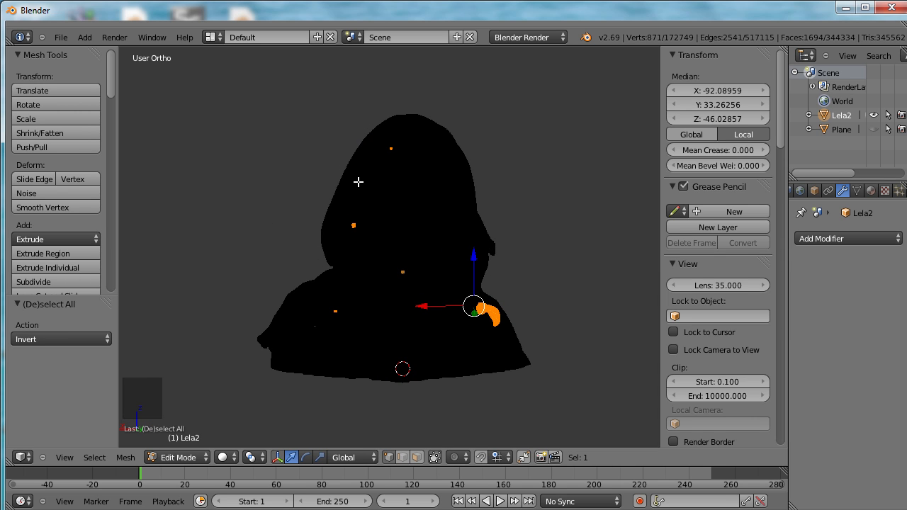
pyautogui.keyDown('shift'); pyautogui.rightClick(334, 309); pyautogui.keyUp('shift')
pyautogui.press('Delete')
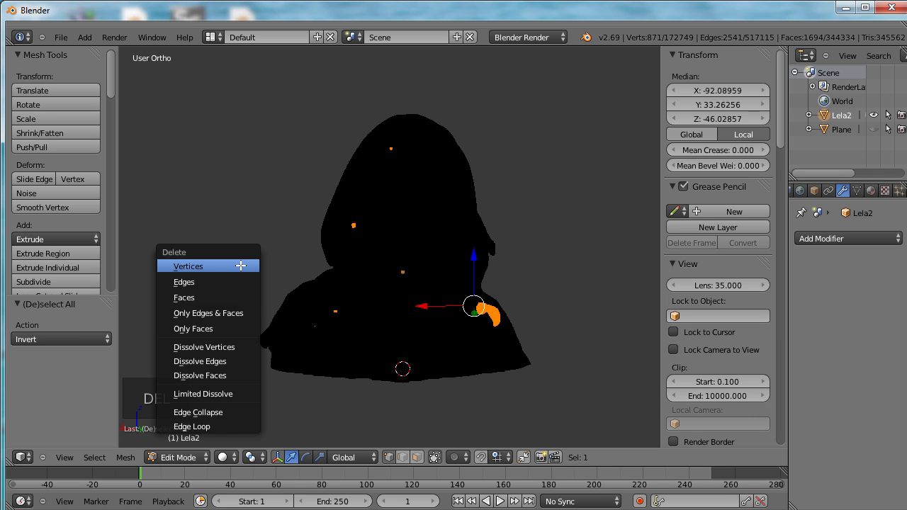
pyautogui.click(199, 268)
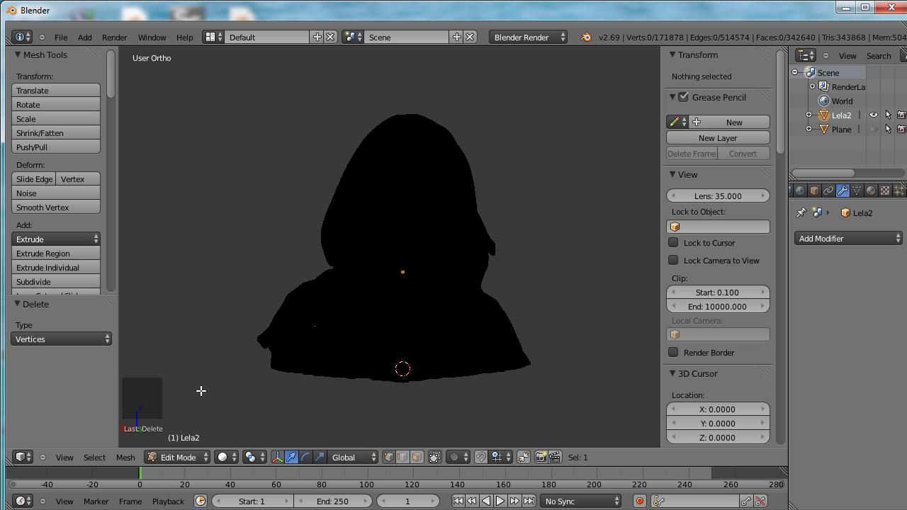
# - Return the bust to Object Mode and turn it around to show the face
pyautogui.click(178, 458)
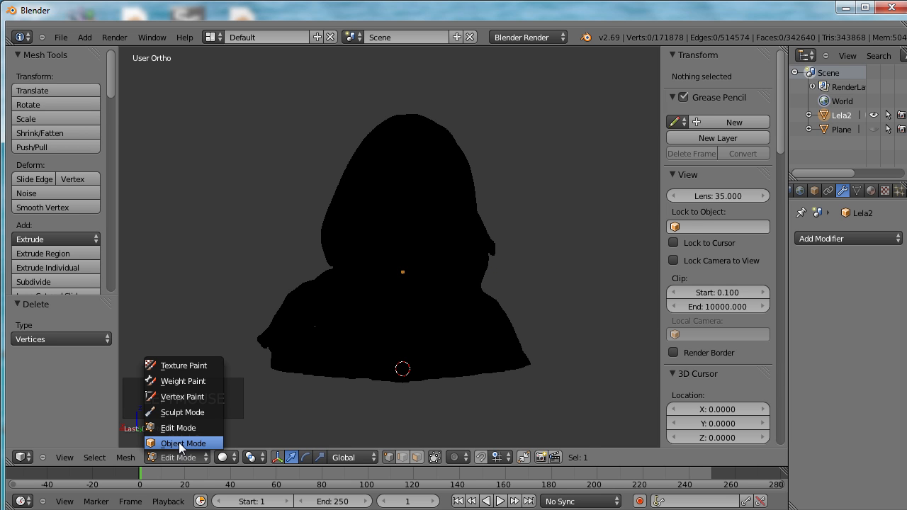
pyautogui.click(182, 444)
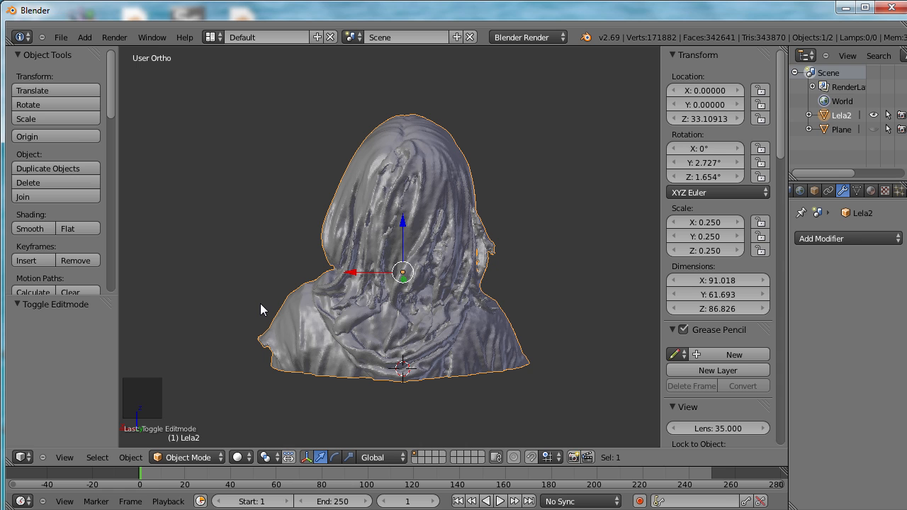
pyautogui.press('Tab')
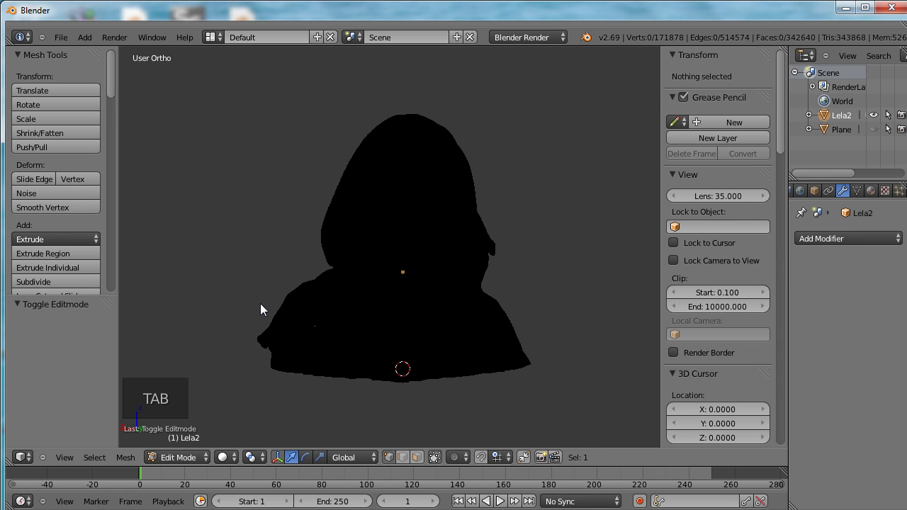
pyautogui.press('Tab')
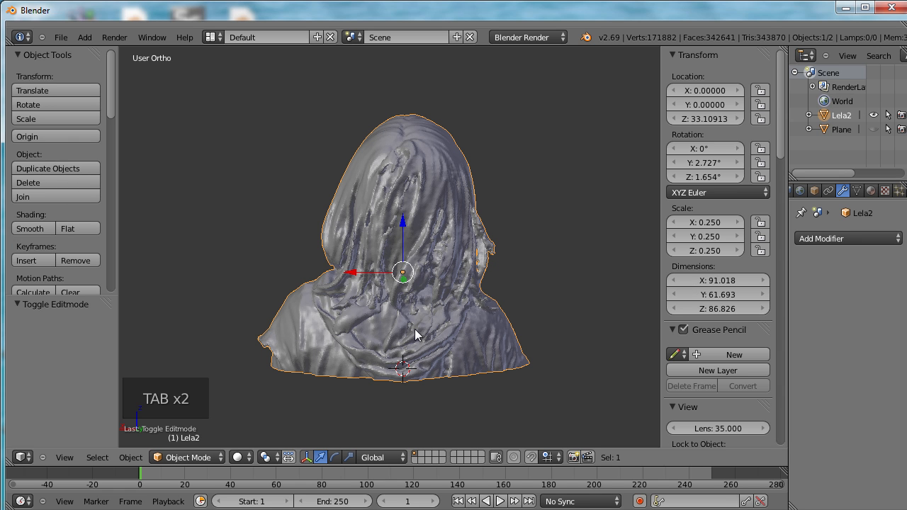
pyautogui.scroll(-1, 467, 271)
pyautogui.moveTo(467, 271); pyautogui.dragTo(121, 264, button='middle')
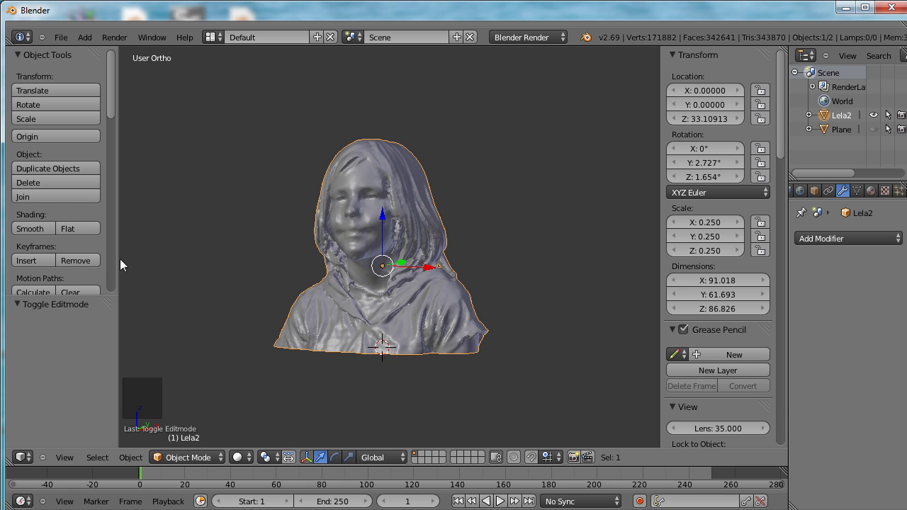